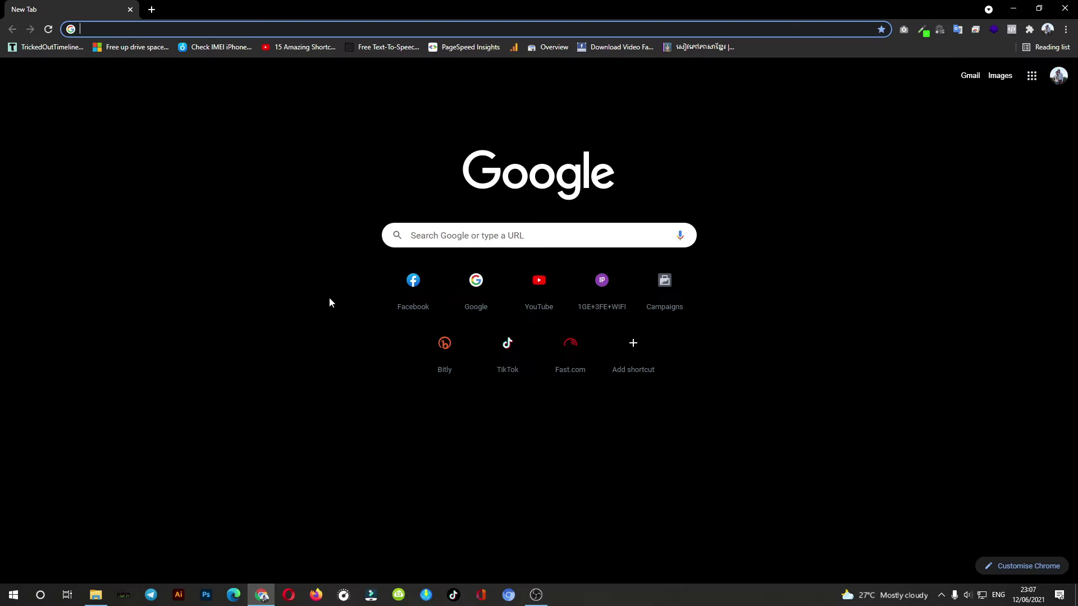
# - Load business.facebook.com/ in the blank tab to reach the Business Manager home page
pyautogui.write('b')
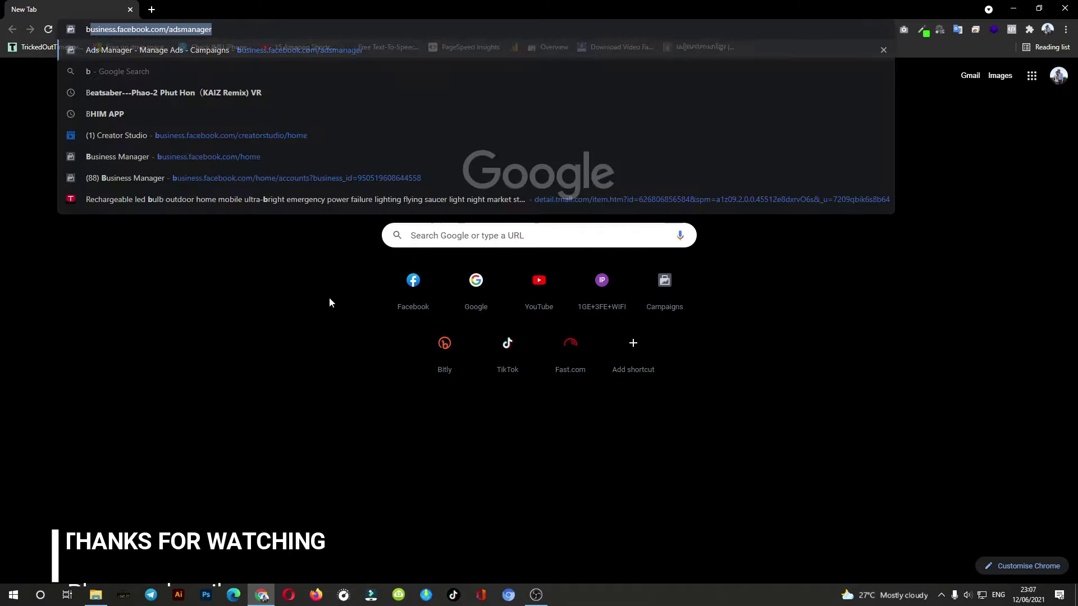
pyautogui.write('usiness.facebook.com/adsmanage')
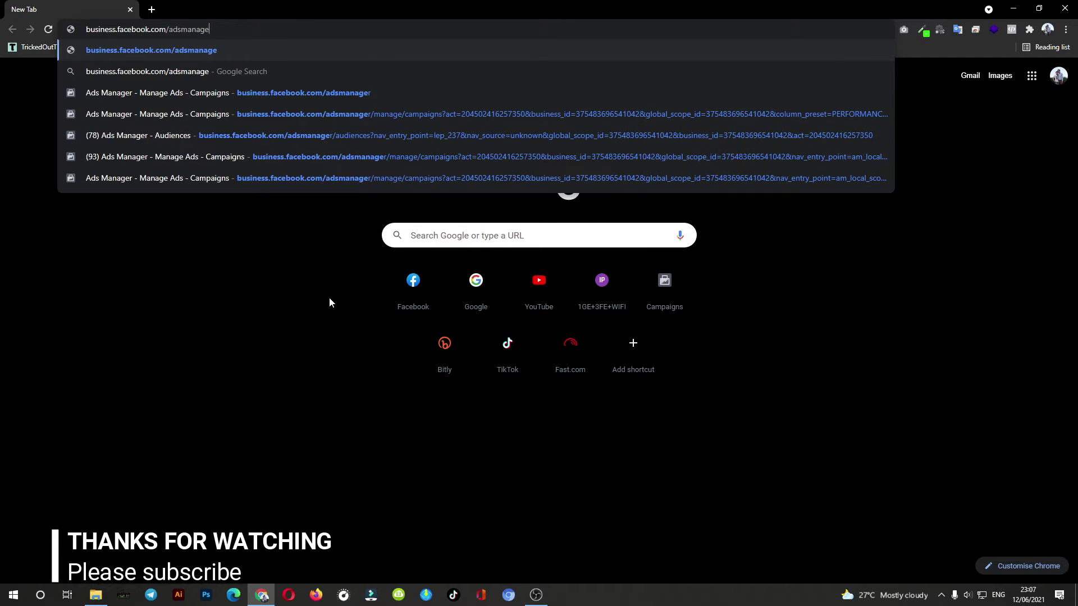
pyautogui.press('Delete')
pyautogui.press('Return')
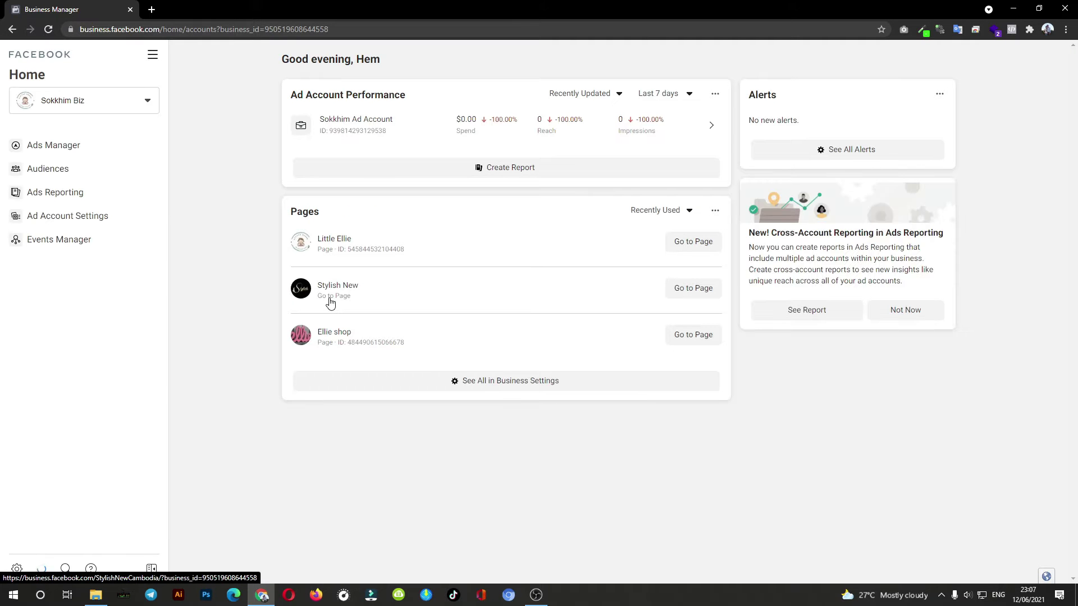
# - Switch to the other business and go to Business Settings > Users > Partners
pyautogui.click(97, 108)
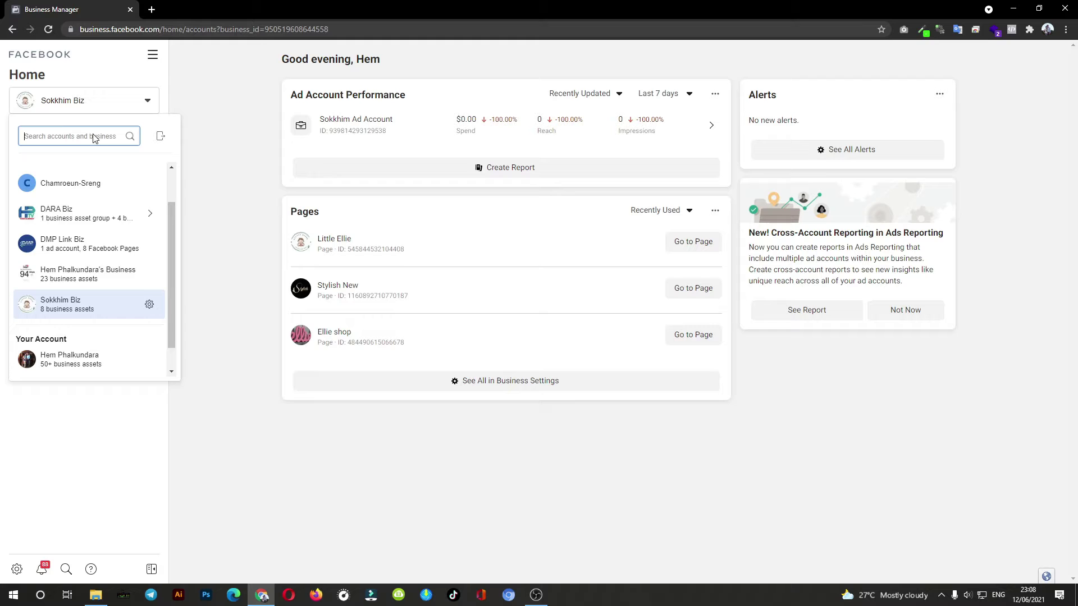
pyautogui.click(125, 273)
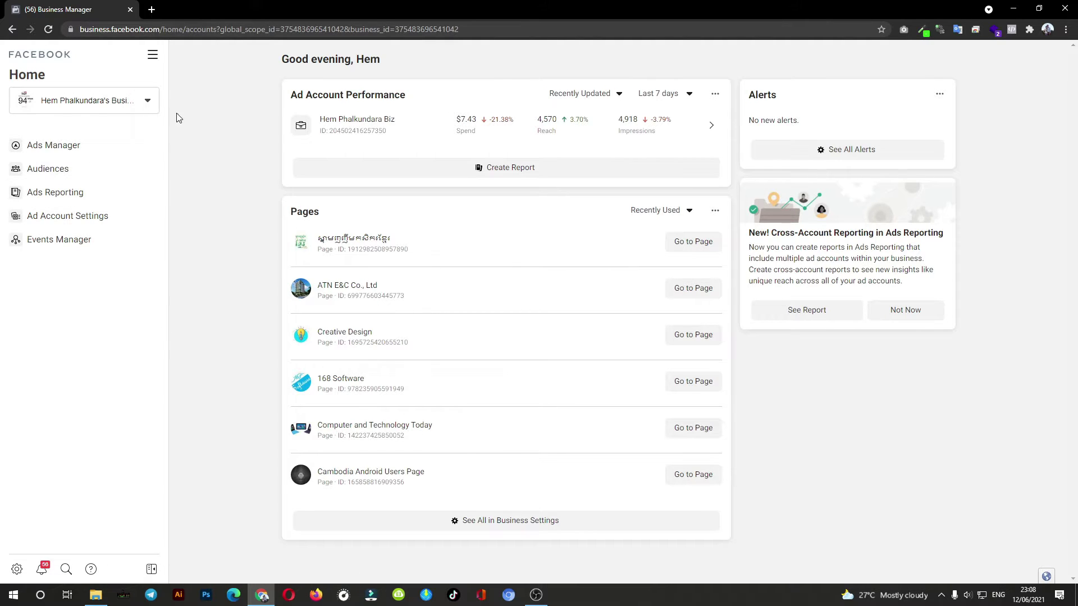
pyautogui.click(153, 54)
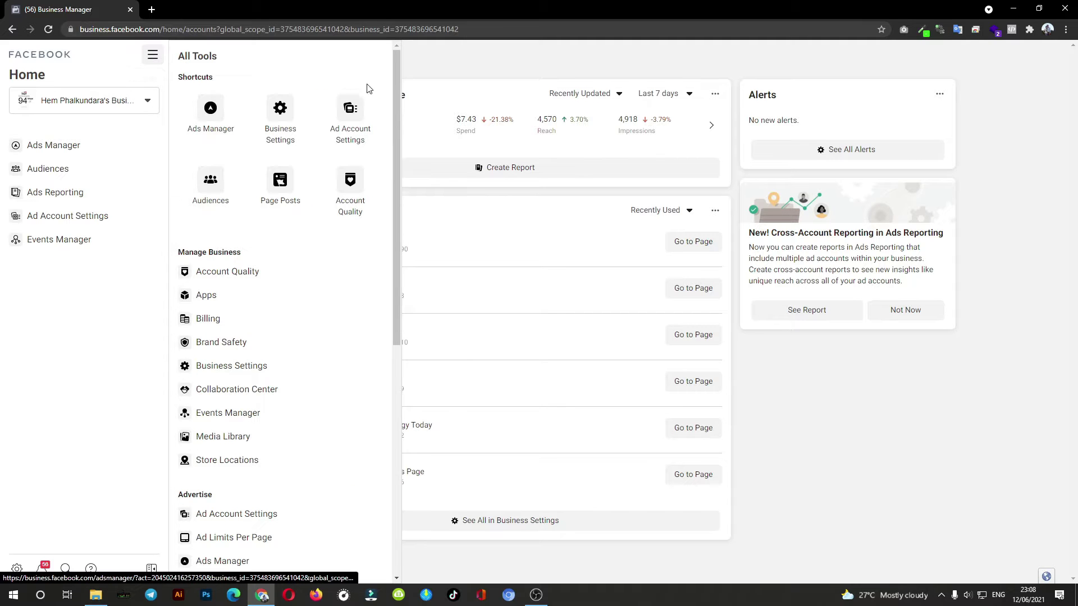
pyautogui.click(282, 119)
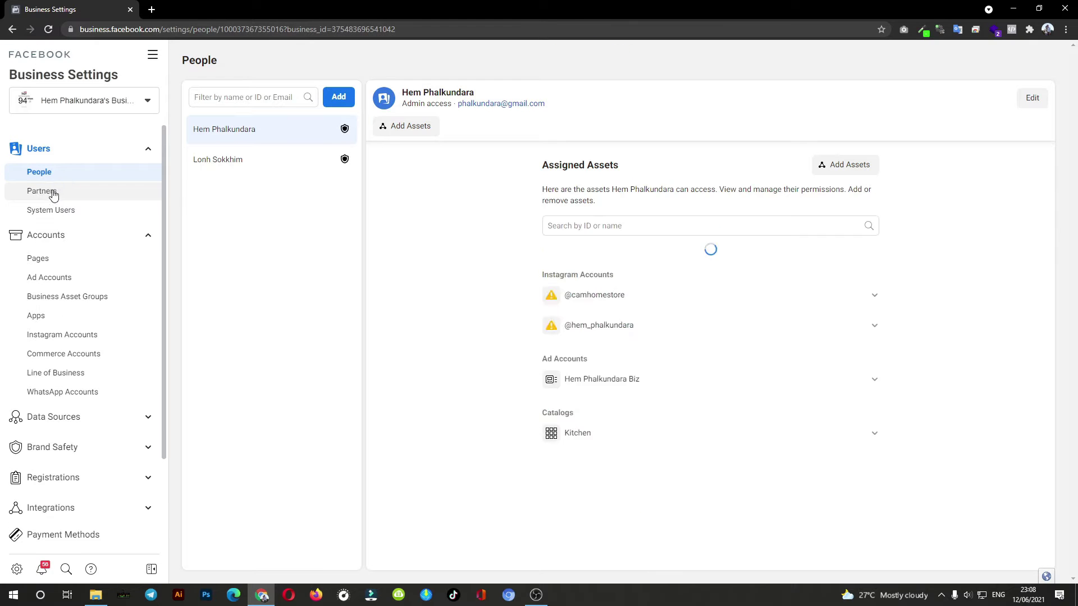
pyautogui.click(58, 192)
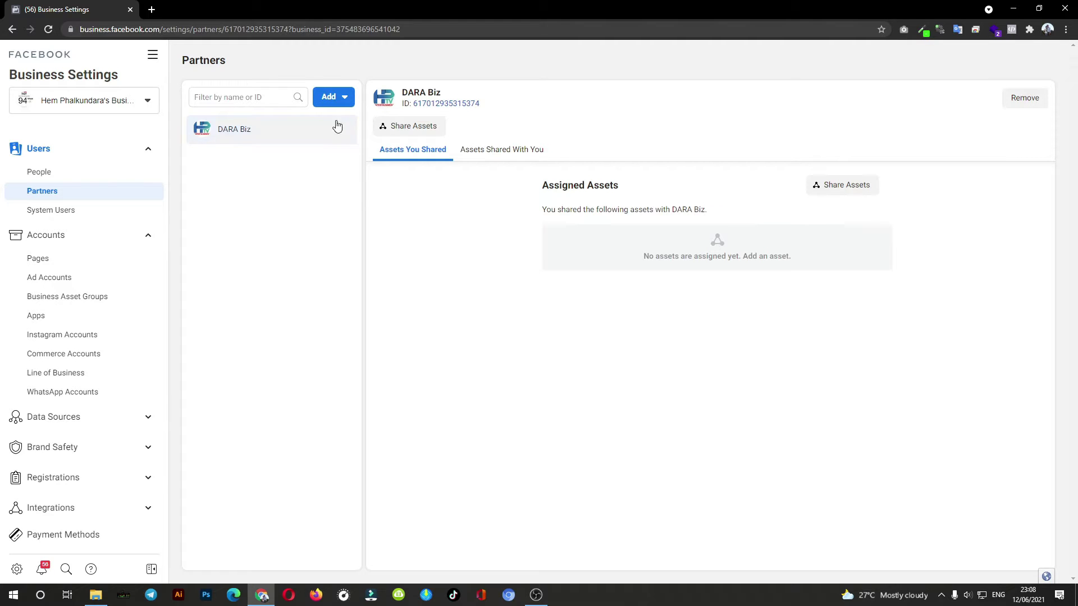
# - Choose Add > Give a partner access to your assets, then open a new Chrome tab
pyautogui.click(335, 104)
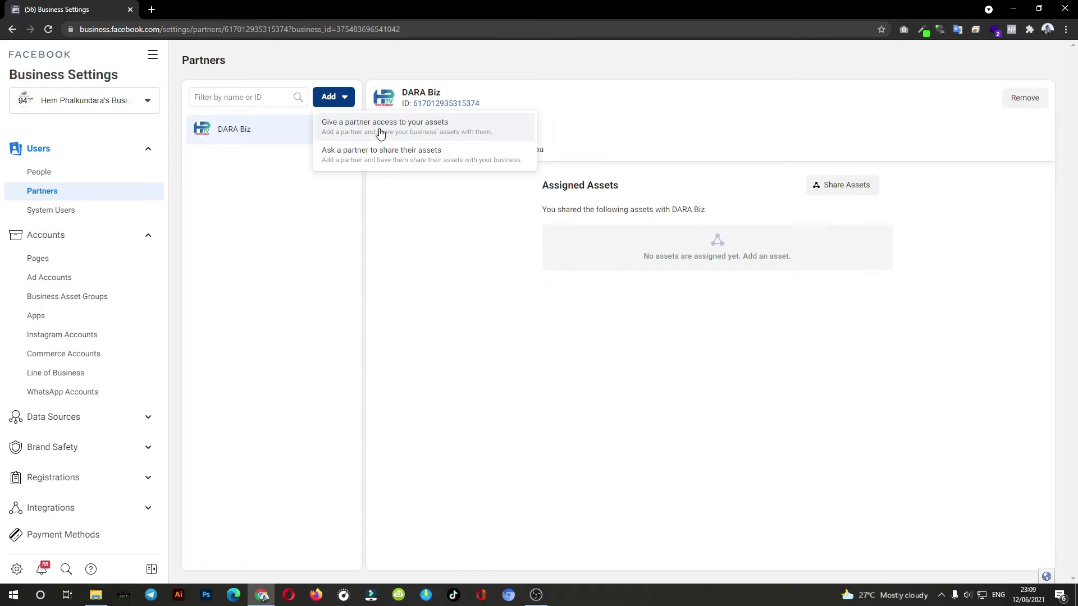
pyautogui.click(379, 133)
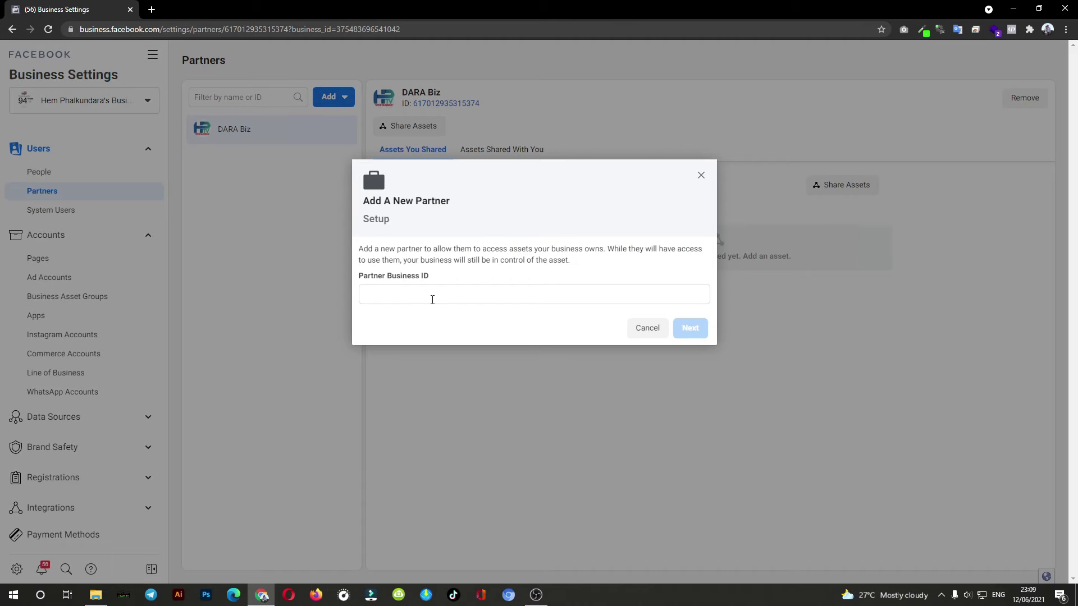
pyautogui.click(152, 10)
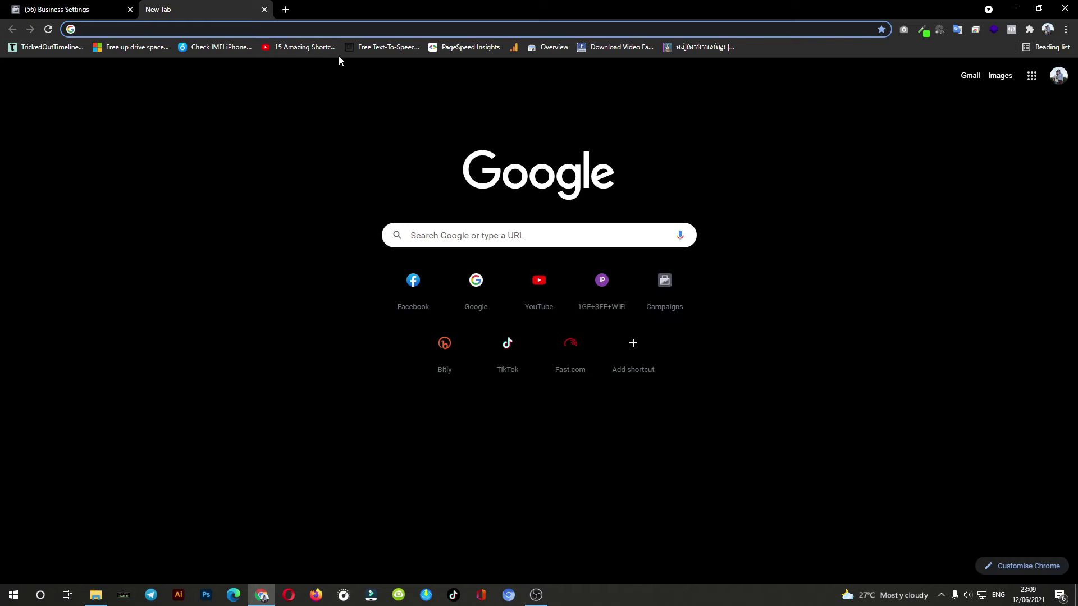
# - Load business.facebook.com in the new tab, copy the business_id from its URL, and return to Business Settings
pyautogui.write('business.facebook.com/adsmanager')
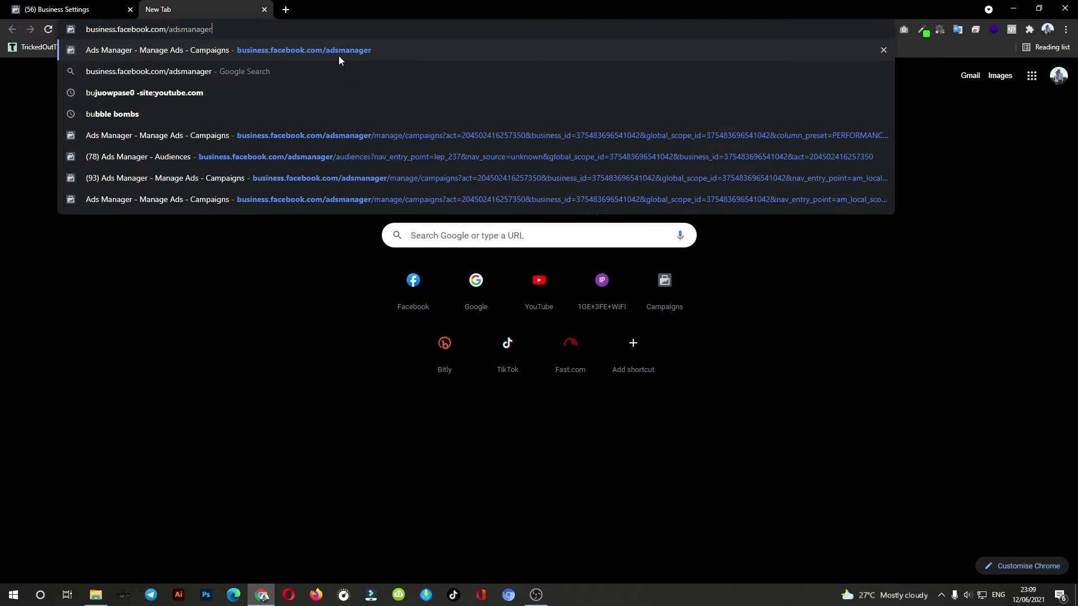
pyautogui.press('BackSpace')
pyautogui.press('BackSpace')
pyautogui.press('BackSpace')
pyautogui.press('BackSpace')
pyautogui.press('BackSpace')
pyautogui.press('BackSpace')
pyautogui.press('BackSpace')
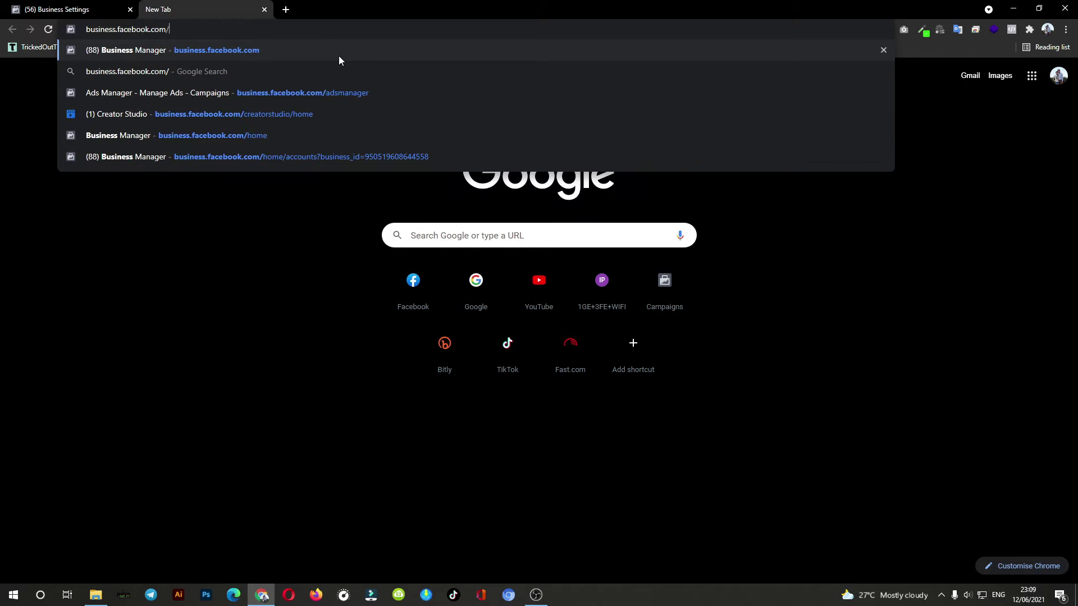
pyautogui.write('\\')
pyautogui.press('F11')
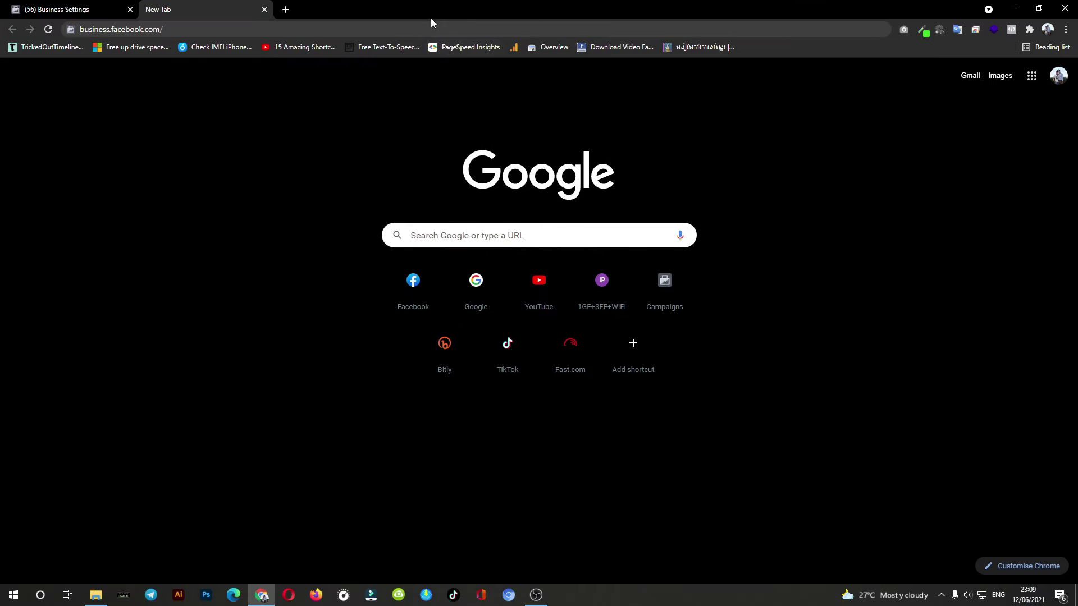
pyautogui.press('F11')
pyautogui.click(190, 29)
pyautogui.press('Return')
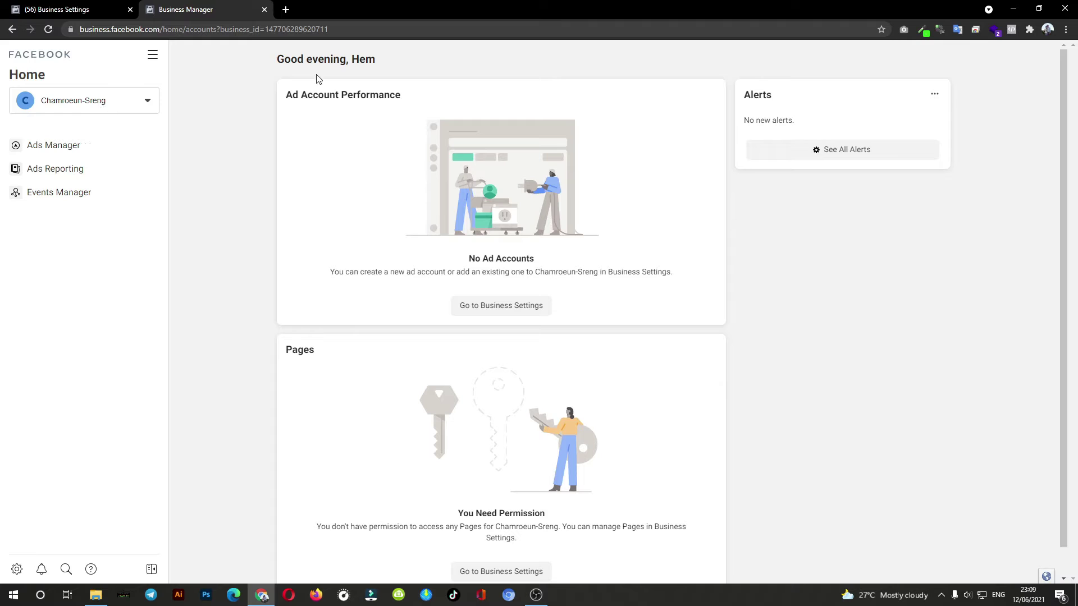
pyautogui.doubleClick(296, 29)
pyautogui.hotkey('ctrl', 'c')
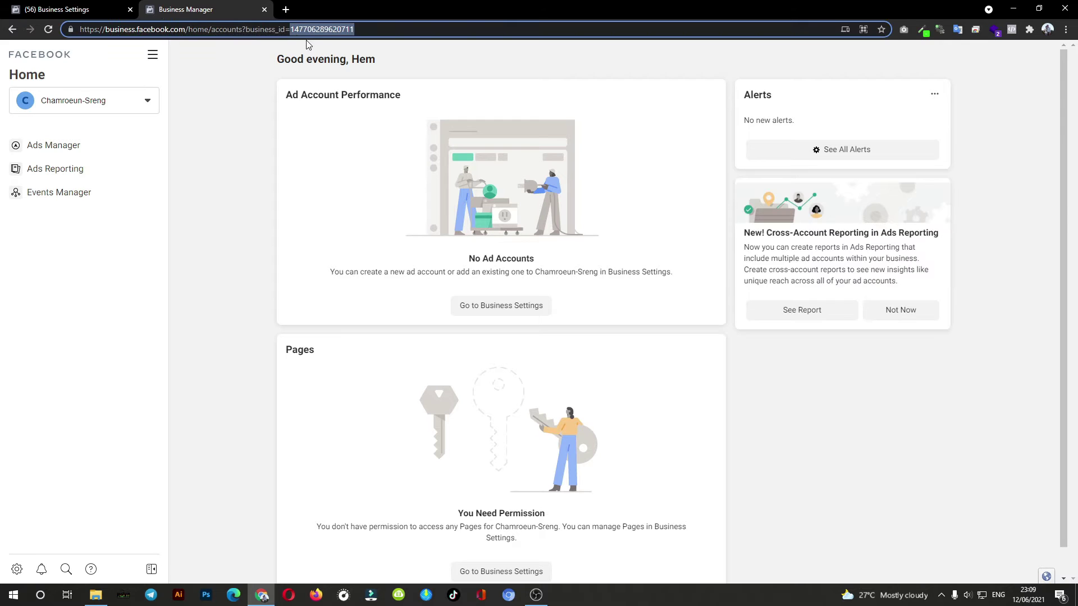
pyautogui.click(45, 5)
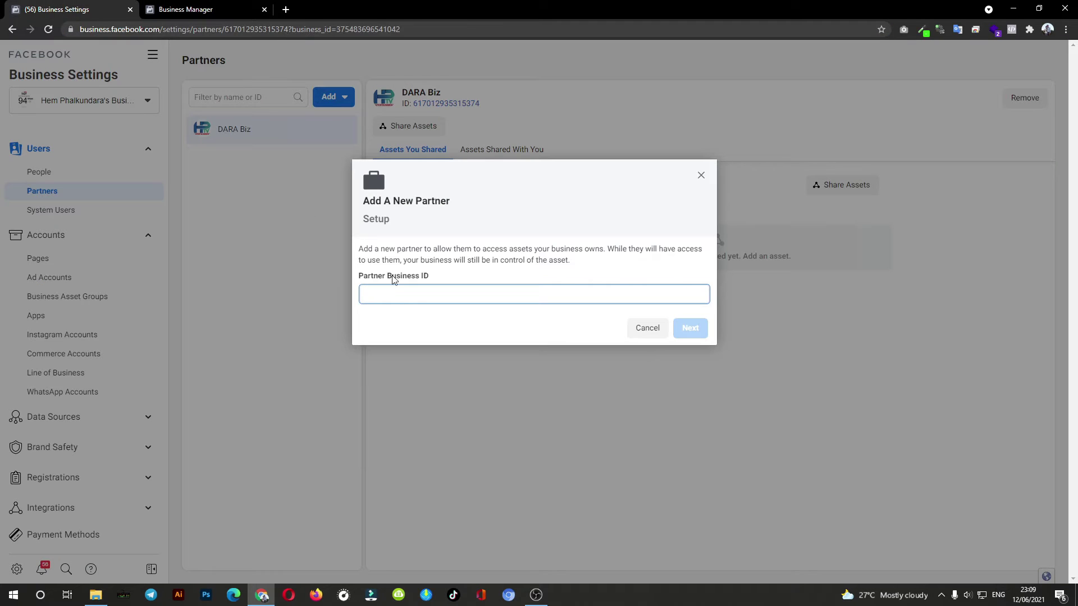
# - Paste the copied ID into Partner Business ID and continue to Assign Assets
pyautogui.click(393, 295)
pyautogui.hotkey('ctrl', 'v')
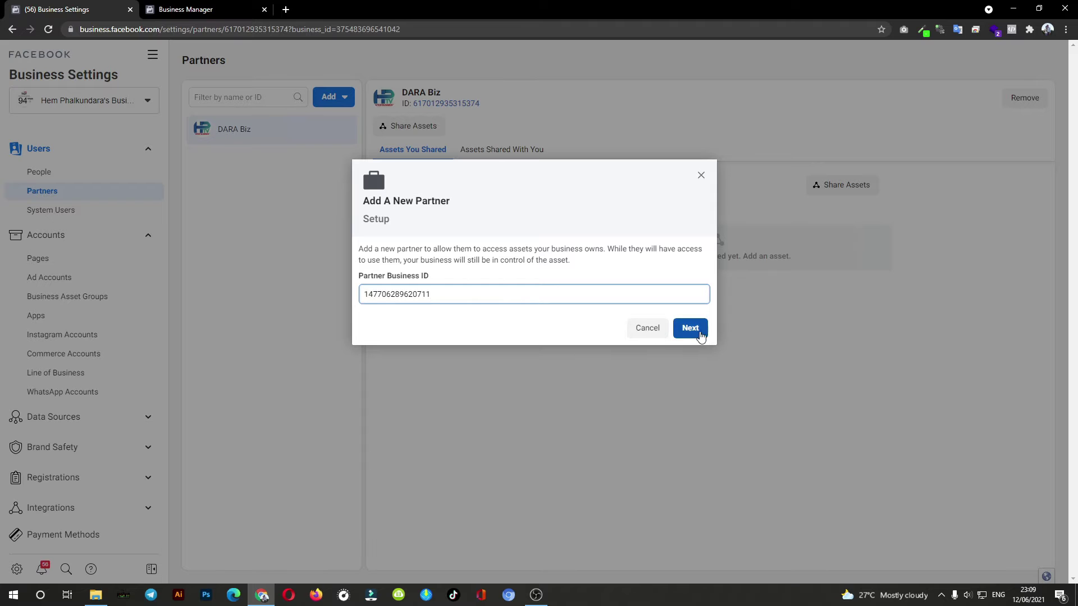
pyautogui.click(690, 329)
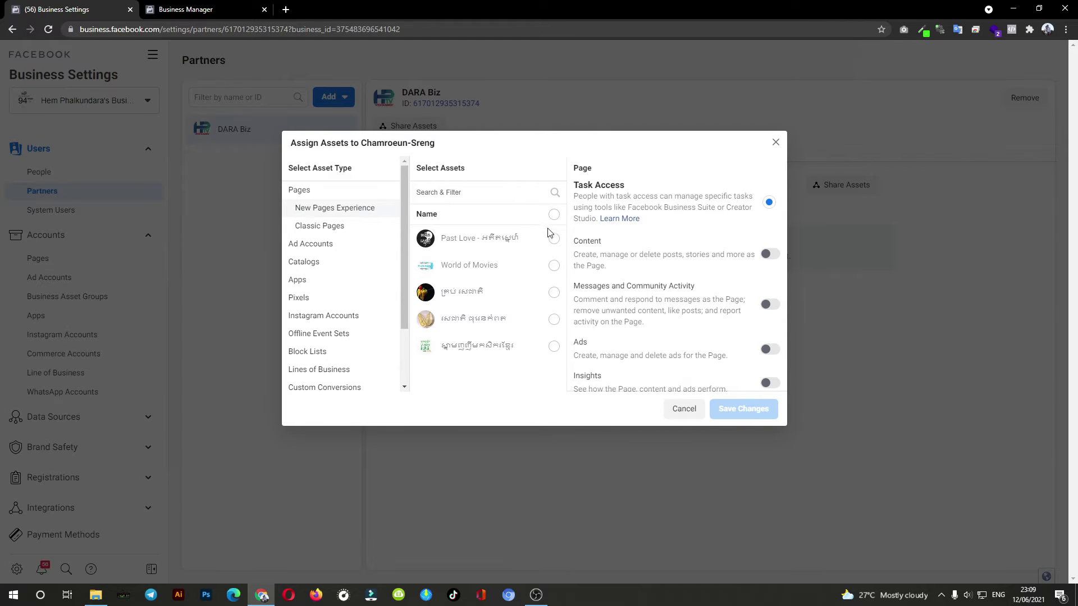
pyautogui.click(330, 228)
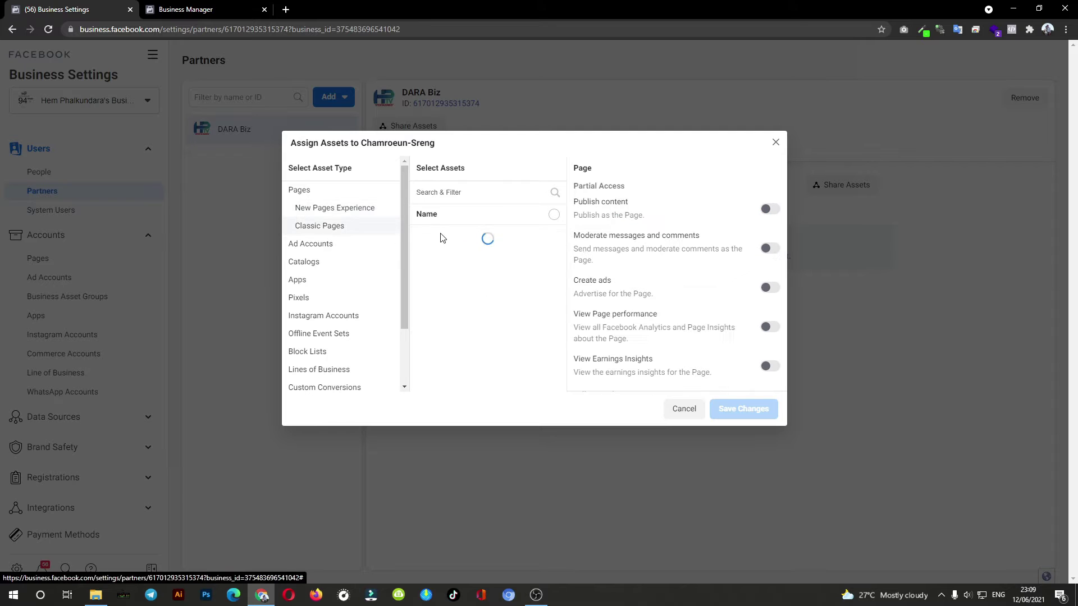
pyautogui.scroll(-3, 519, 292)
pyautogui.scroll(-3, 517, 313)
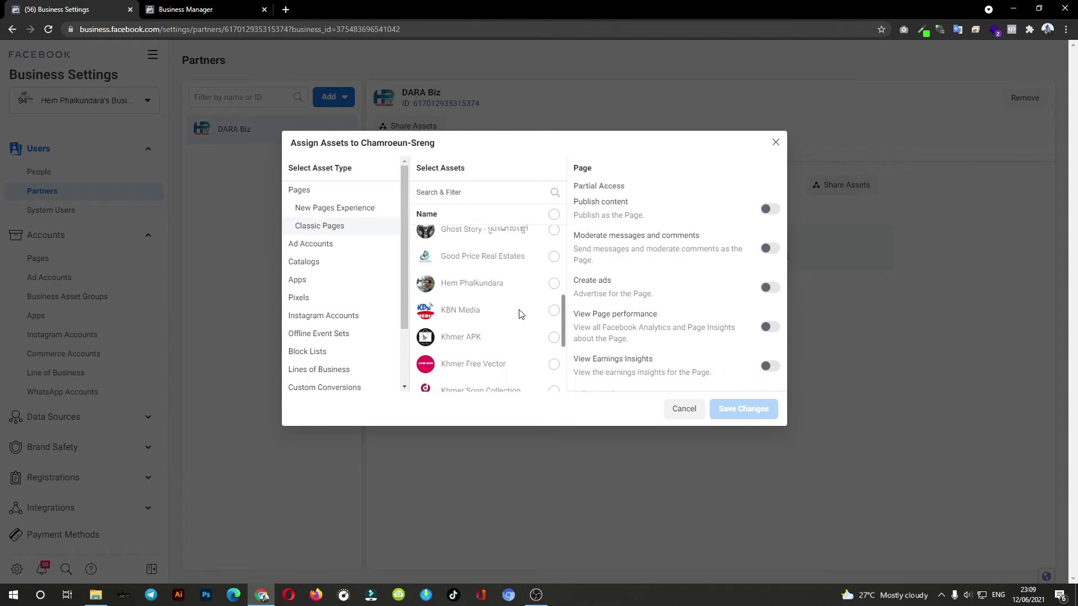
pyautogui.scroll(-5, 517, 316)
pyautogui.scroll(5, 517, 316)
pyautogui.scroll(6, 517, 317)
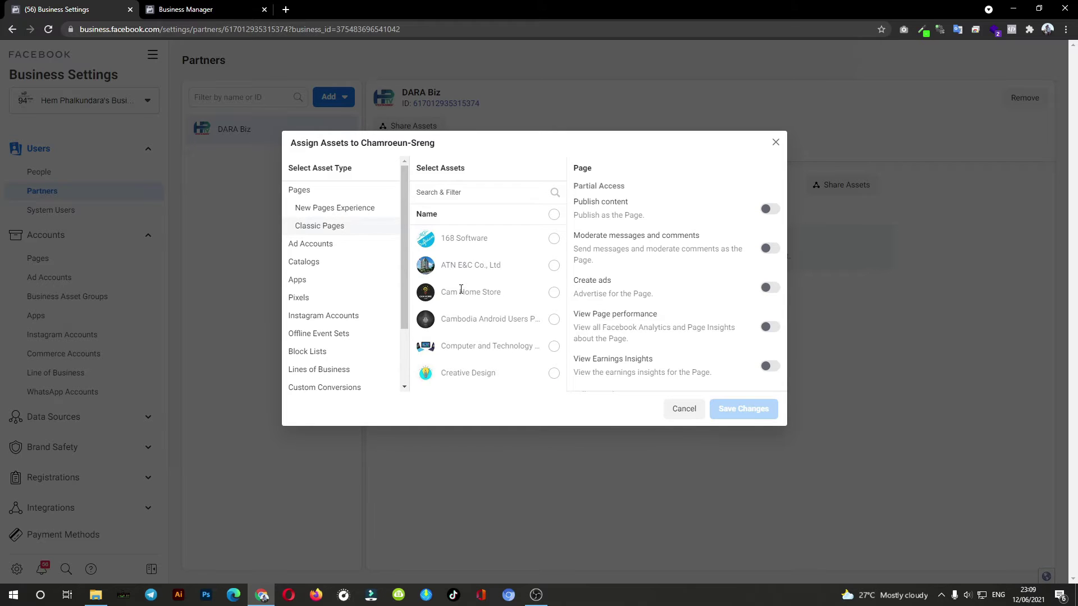
pyautogui.scroll(-3, 481, 276)
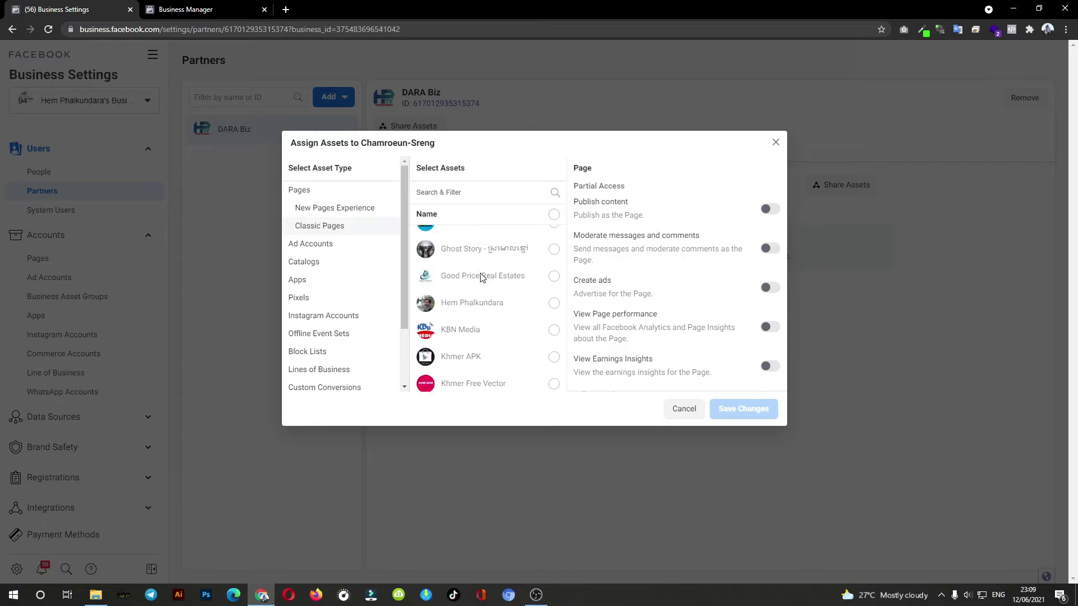
pyautogui.scroll(-3, 481, 275)
pyautogui.scroll(-4, 481, 273)
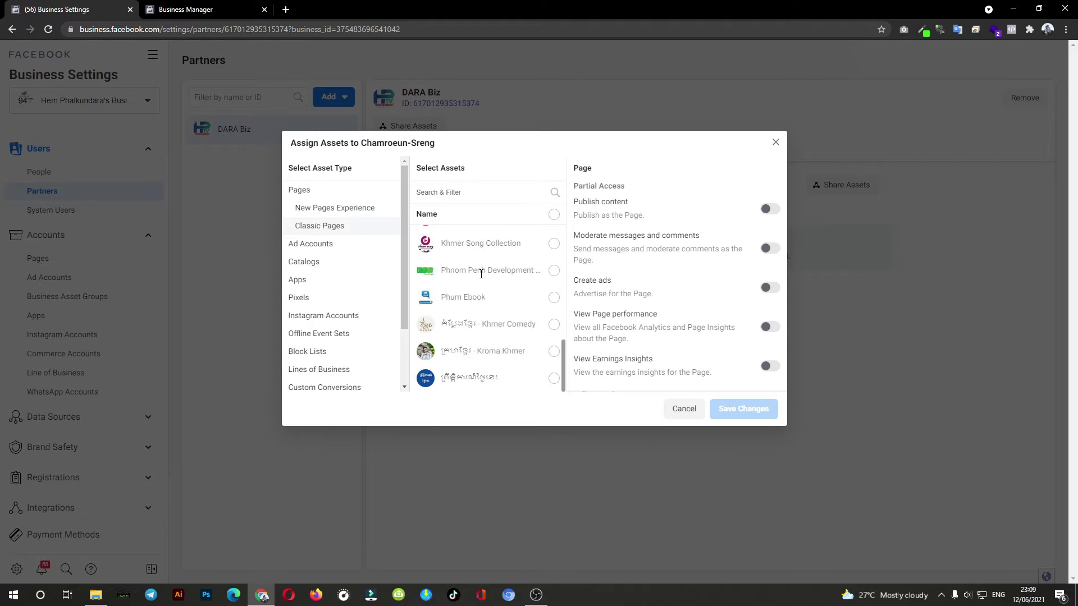
pyautogui.scroll(4, 500, 269)
pyautogui.scroll(5, 500, 272)
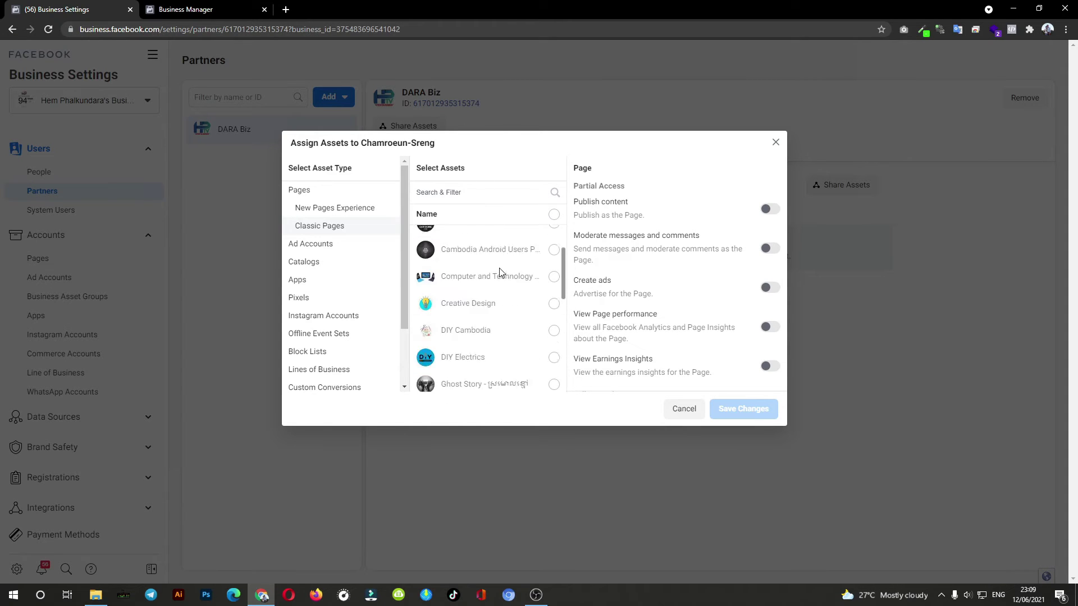
pyautogui.scroll(1, 500, 272)
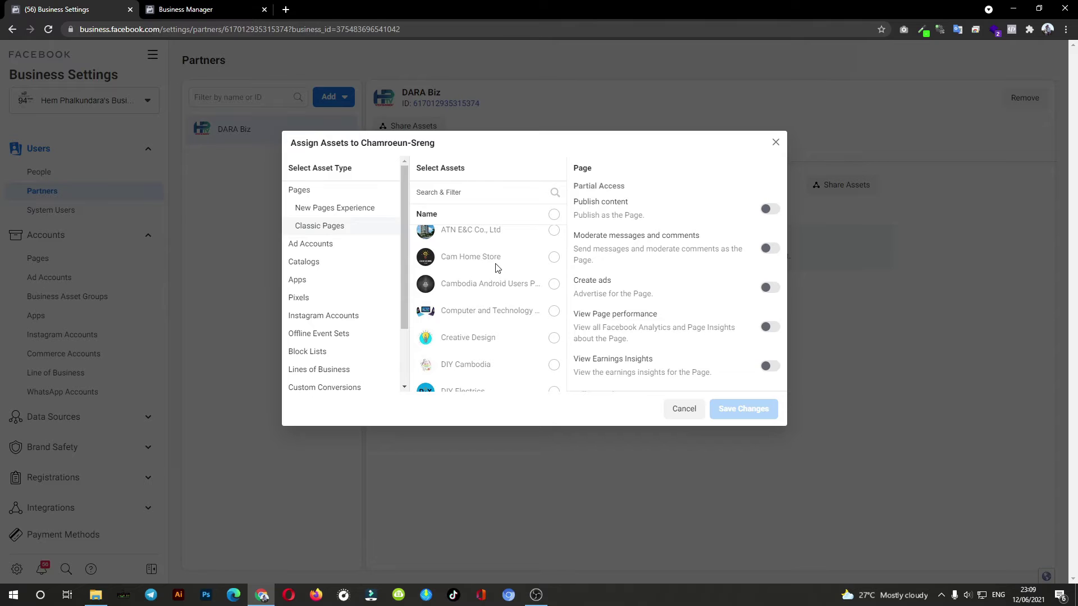
pyautogui.scroll(1, 523, 267)
pyautogui.scroll(1, 523, 268)
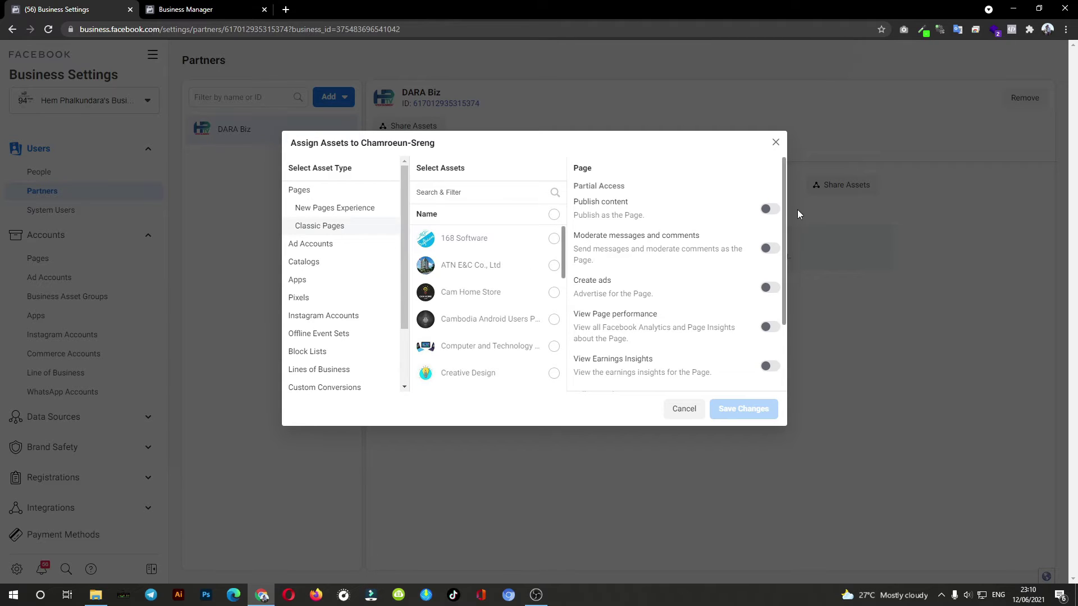
# - Turn on Publish content and View Earnings Insights, and toggle Manage Page
pyautogui.click(772, 210)
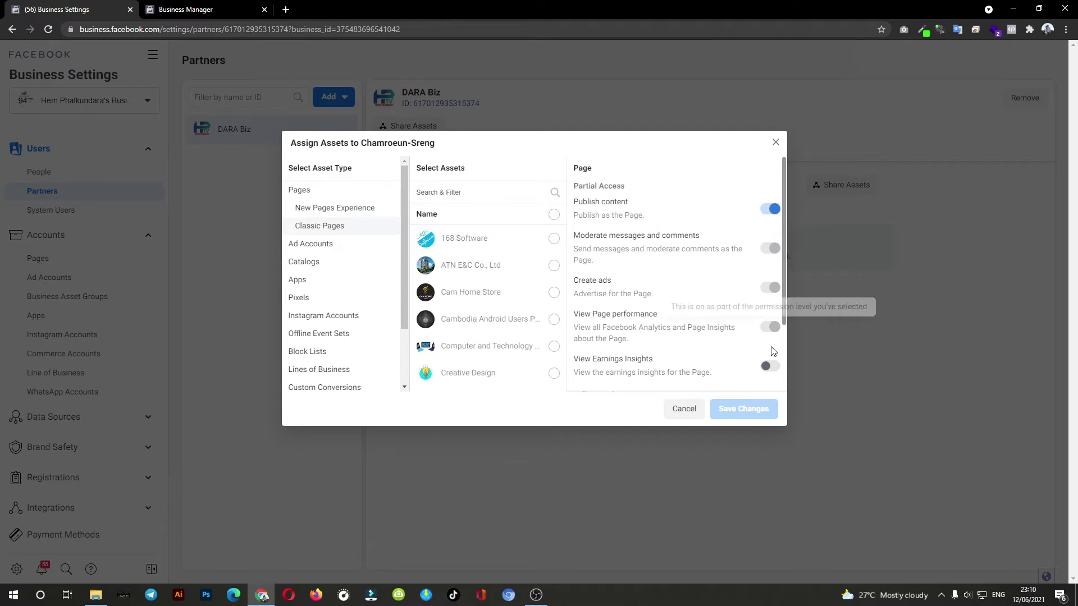
pyautogui.click(771, 367)
pyautogui.scroll(-2, 763, 353)
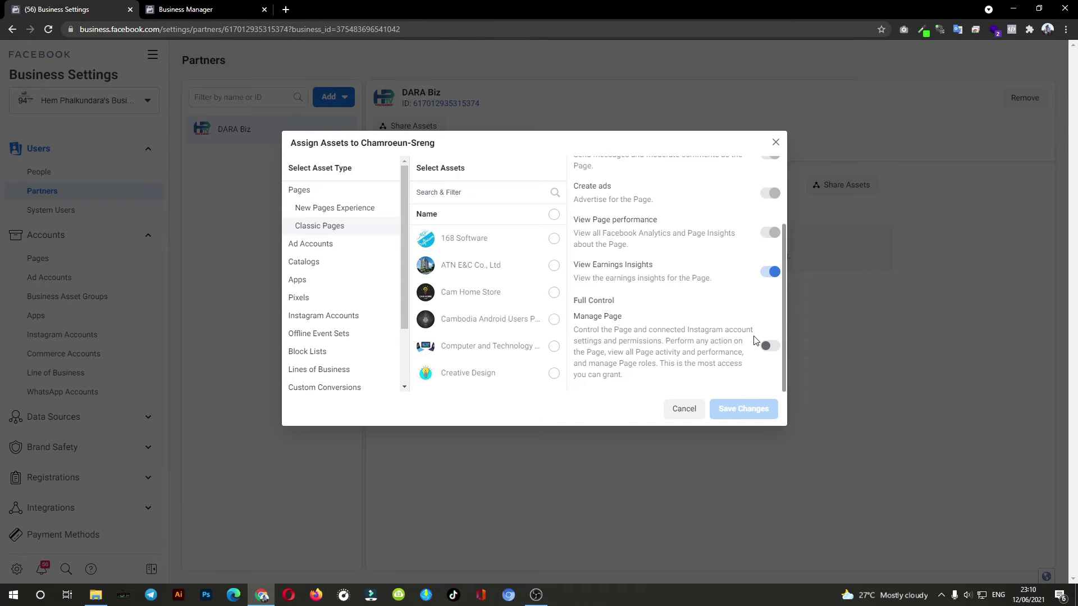
pyautogui.click(767, 347)
pyautogui.scroll(2, 741, 339)
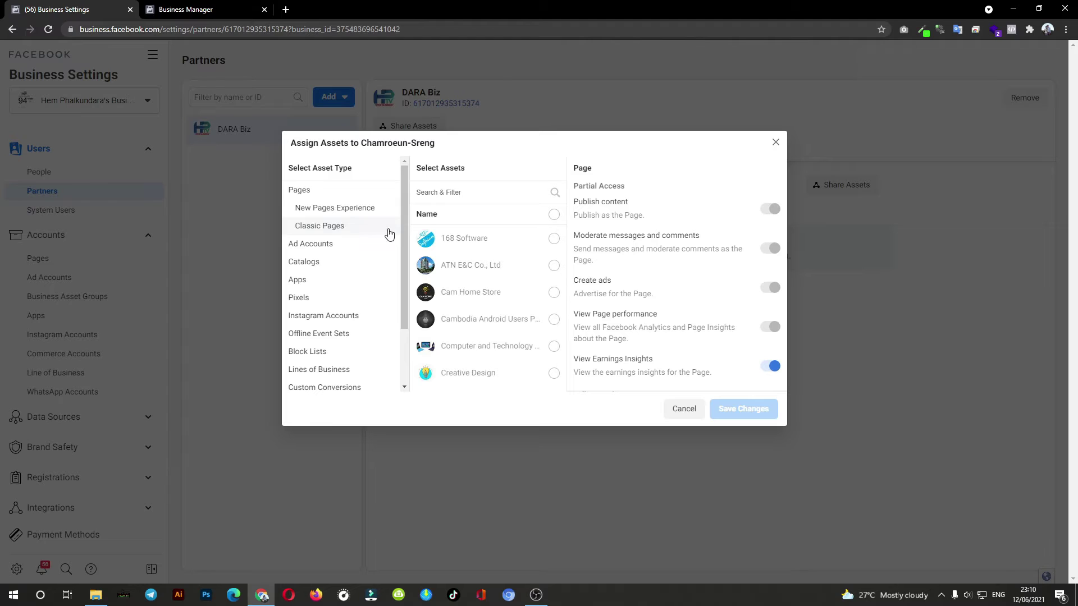
# - Tick the Khmer Song Collection page in the Select Assets list
pyautogui.scroll(-2, 481, 380)
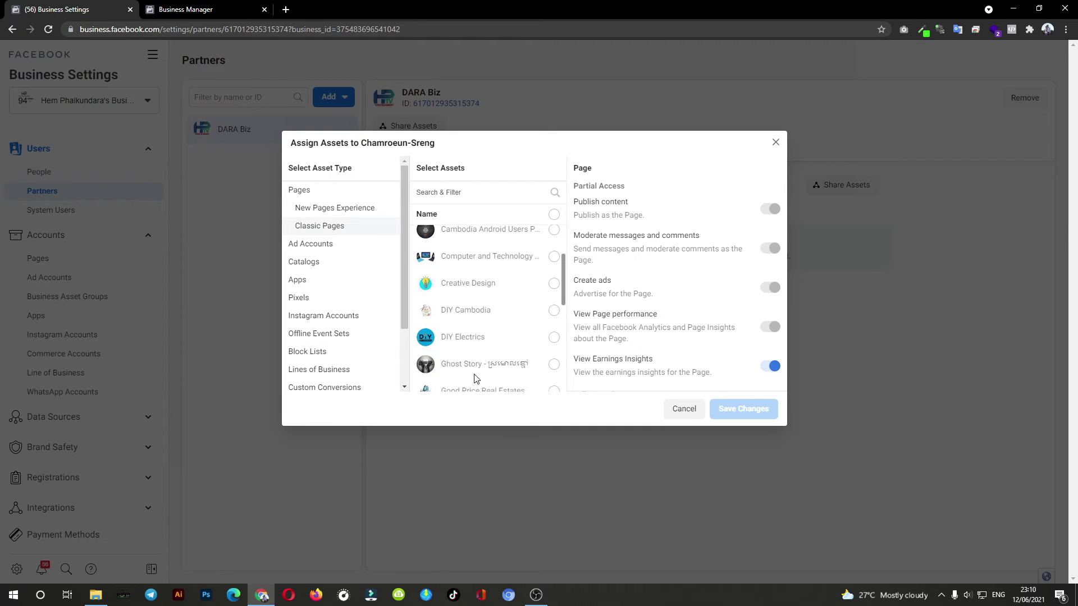
pyautogui.scroll(-2, 476, 366)
pyautogui.scroll(-2, 459, 354)
pyautogui.scroll(-1, 471, 360)
pyautogui.scroll(2, 472, 357)
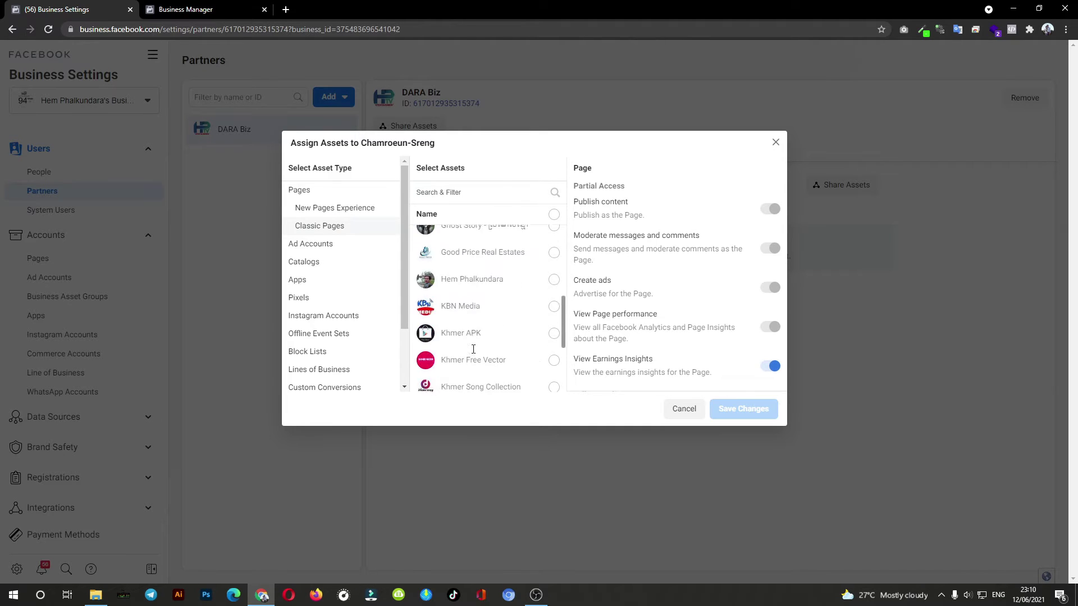
pyautogui.scroll(-2, 475, 348)
pyautogui.scroll(2, 477, 351)
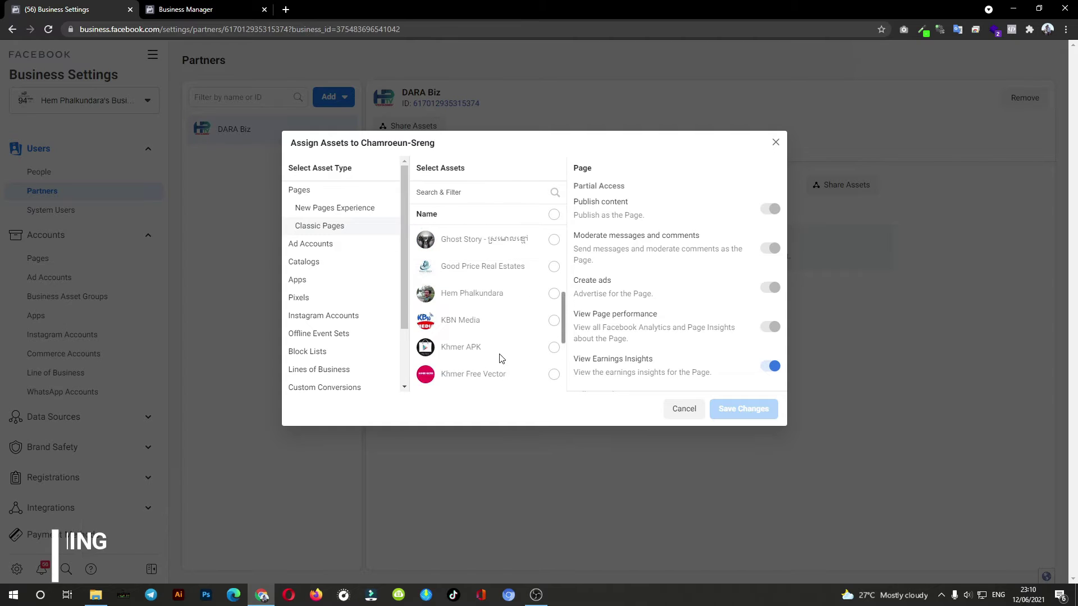
pyautogui.scroll(2, 499, 356)
pyautogui.scroll(2, 498, 349)
pyautogui.scroll(1, 499, 343)
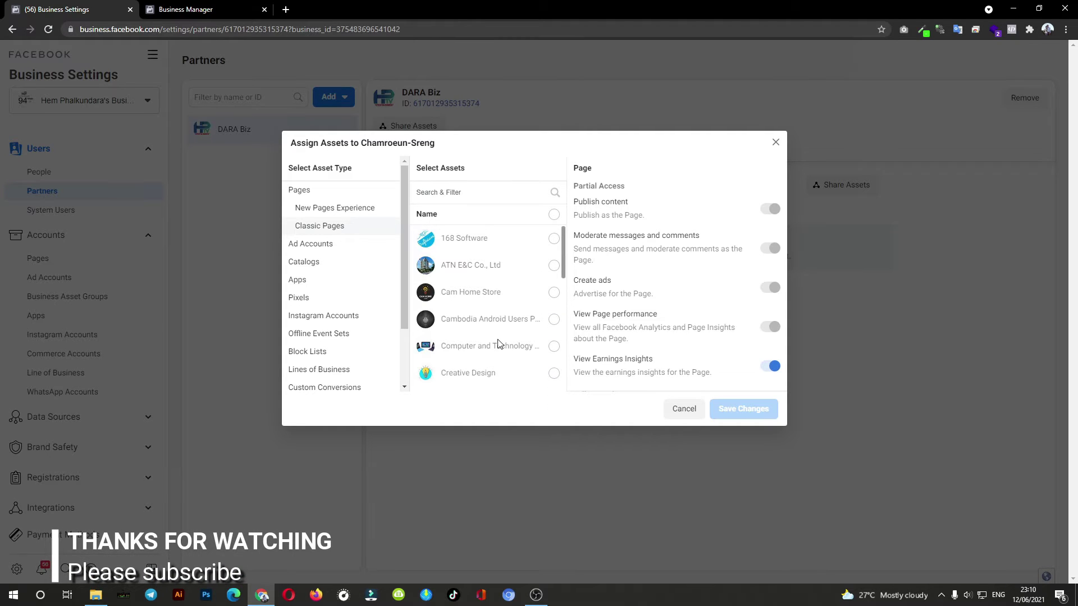
pyautogui.scroll(-2, 498, 341)
pyautogui.scroll(-2, 498, 340)
pyautogui.scroll(4, 498, 340)
pyautogui.scroll(-2, 498, 342)
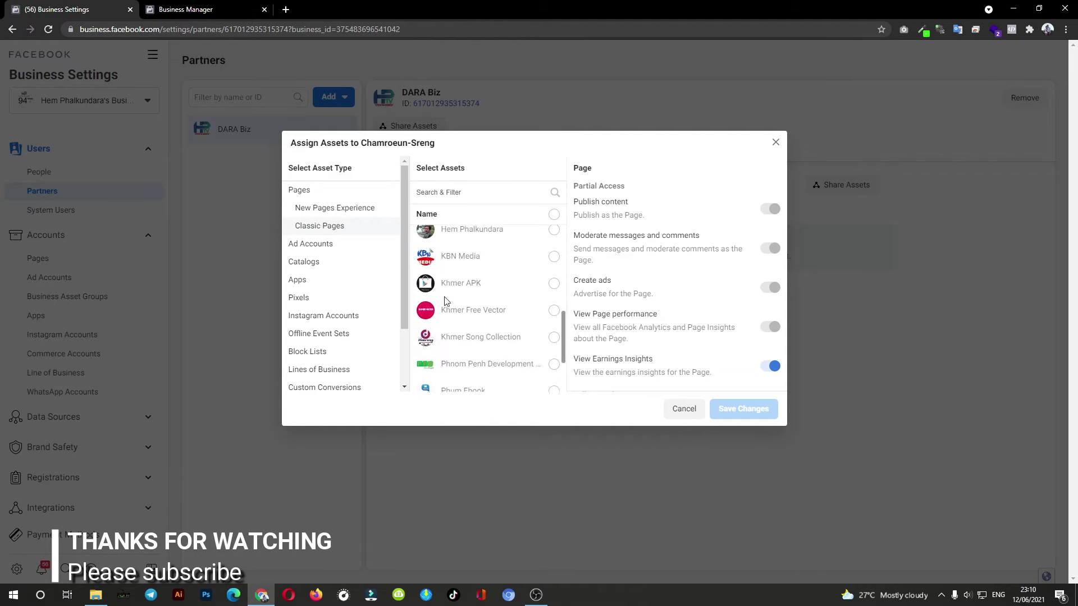
pyautogui.scroll(-2, 482, 315)
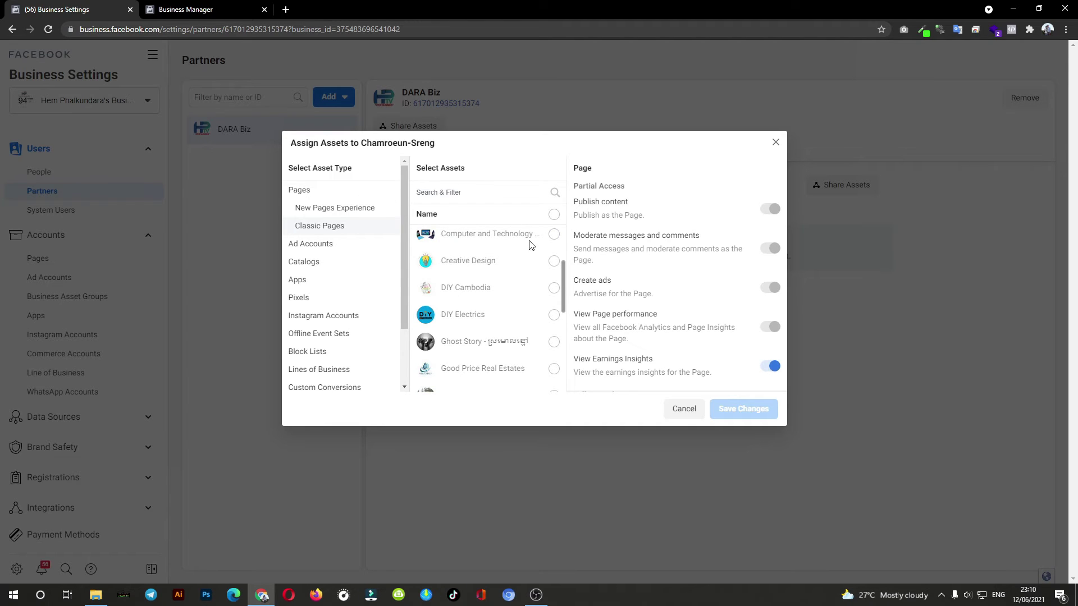
pyautogui.scroll(2, 533, 234)
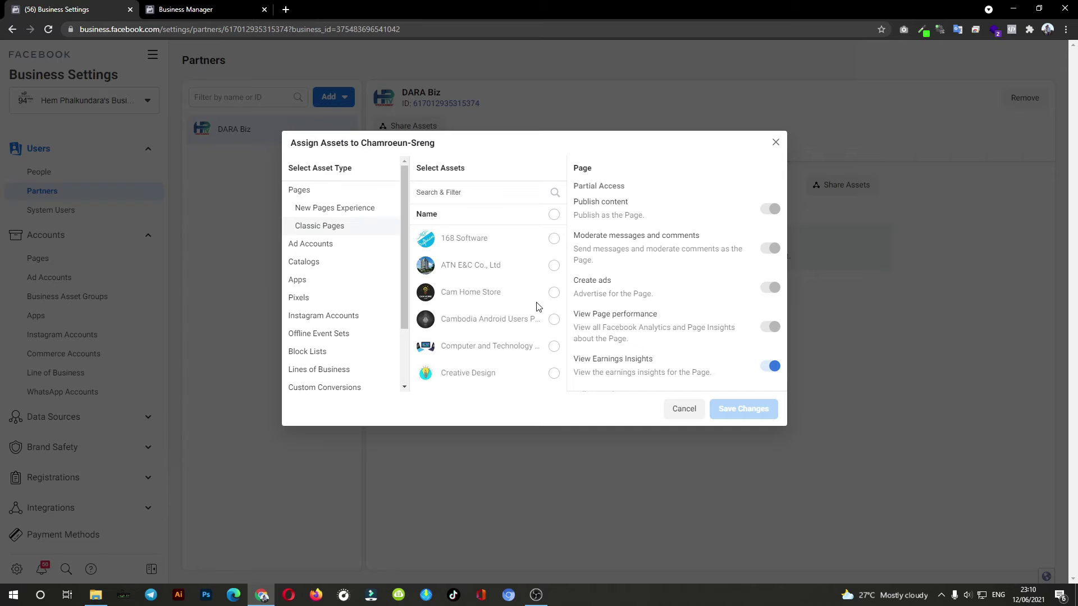
pyautogui.scroll(-1, 536, 312)
pyautogui.scroll(-1, 536, 316)
pyautogui.scroll(-1, 536, 315)
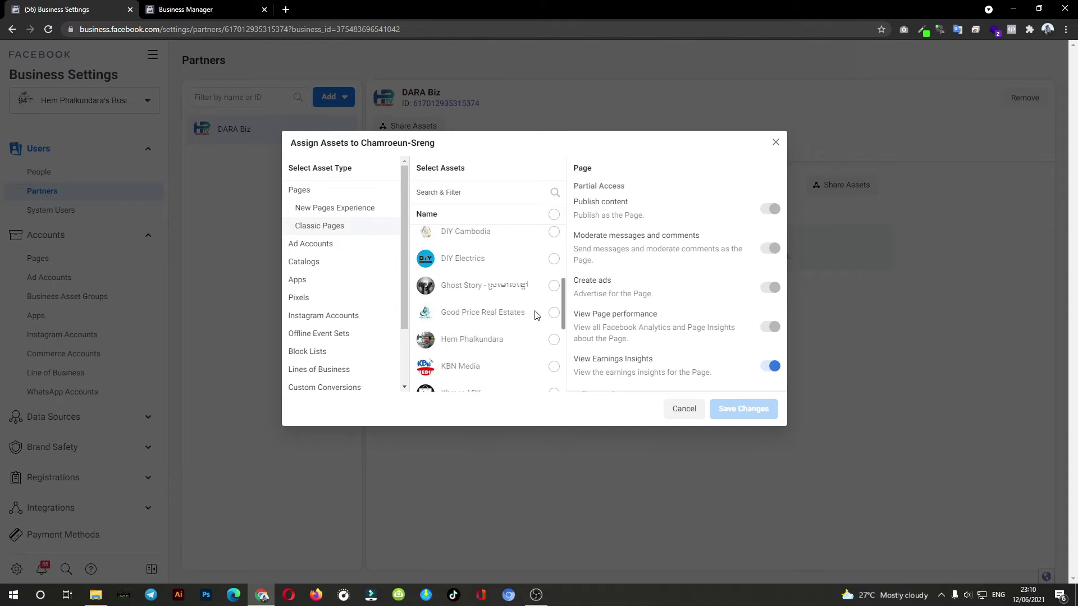
pyautogui.scroll(-1, 534, 314)
pyautogui.scroll(-1, 536, 306)
pyautogui.scroll(-1, 537, 298)
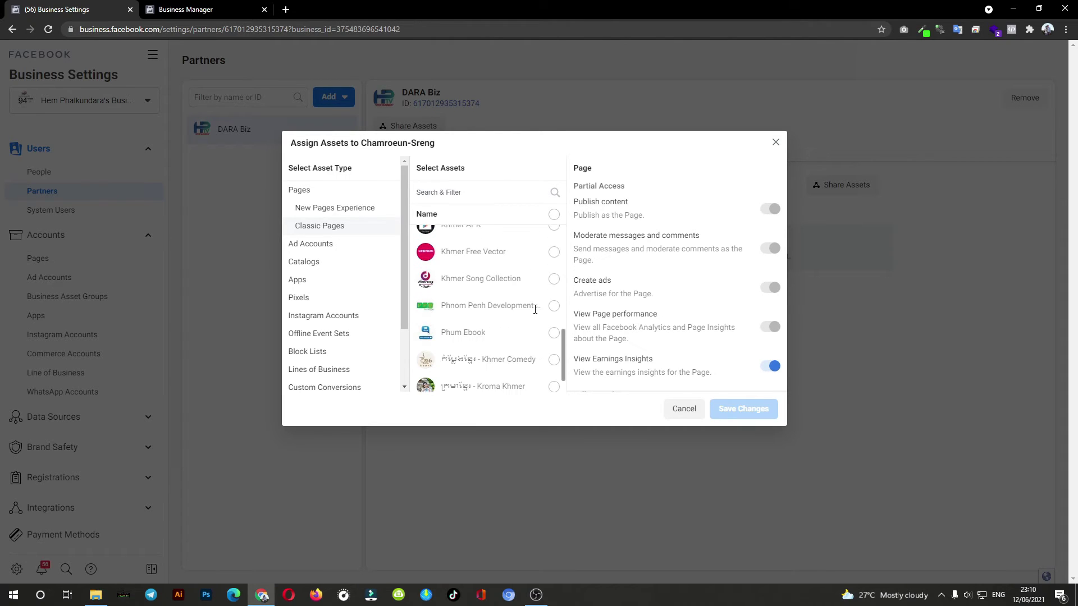
pyautogui.click(553, 279)
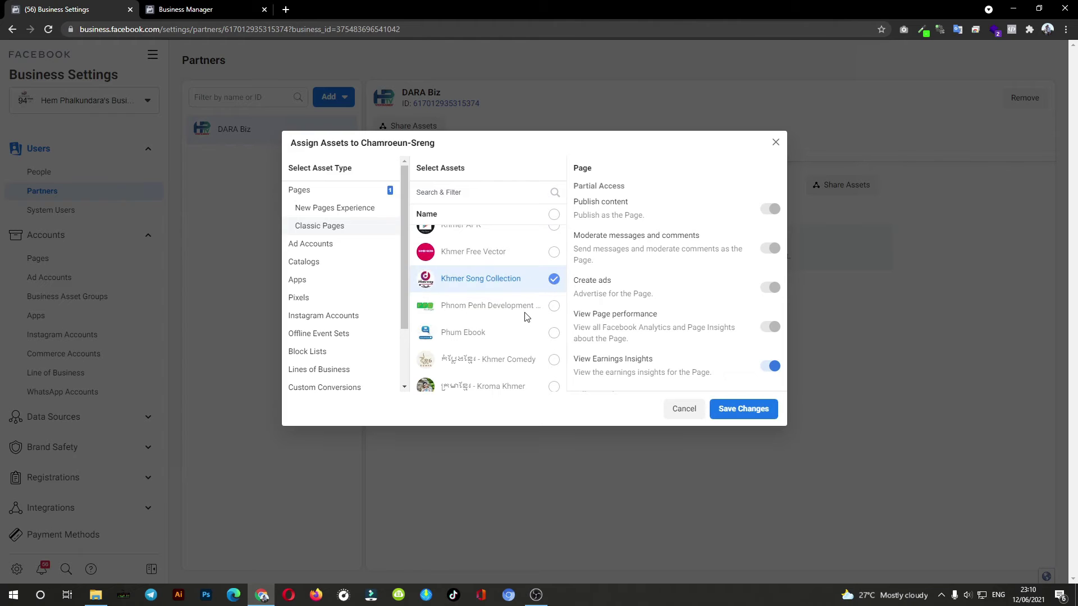
pyautogui.scroll(-1, 527, 316)
pyautogui.scroll(-1, 527, 316)
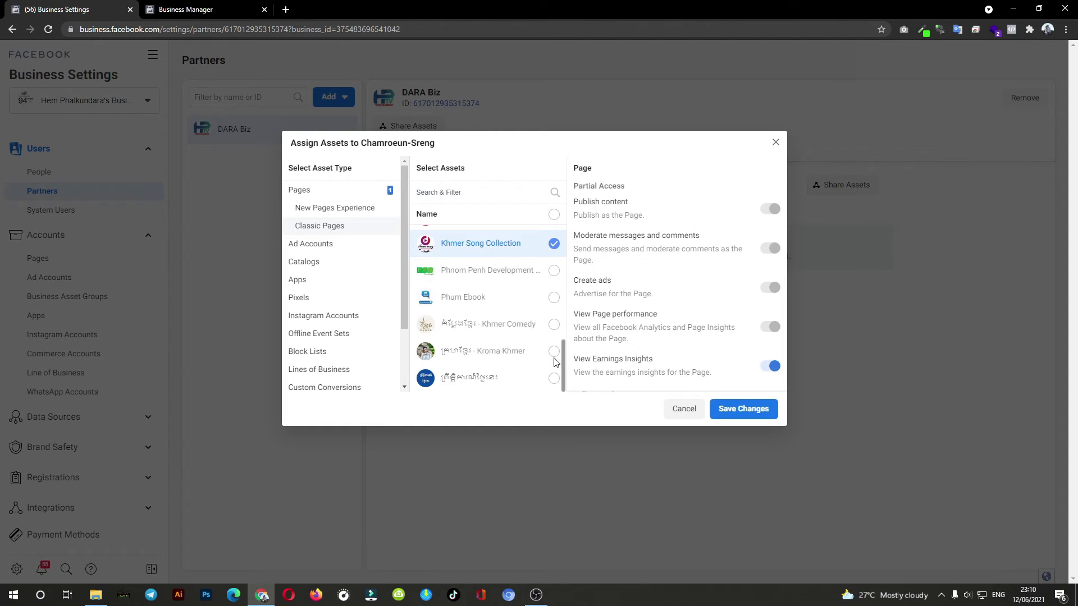
pyautogui.scroll(2, 528, 350)
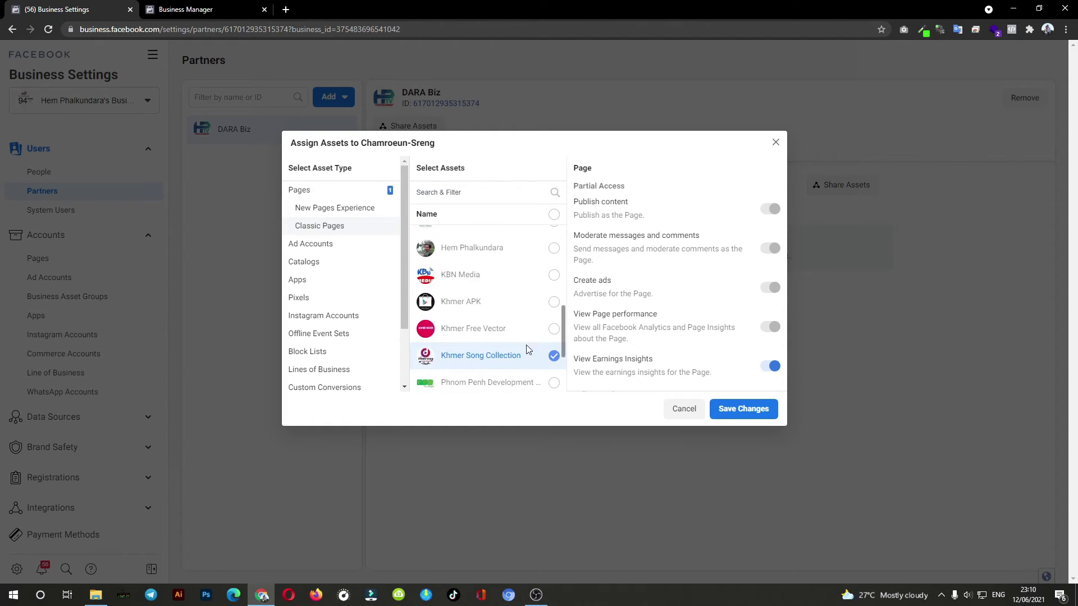
pyautogui.scroll(1, 543, 311)
pyautogui.scroll(1, 541, 288)
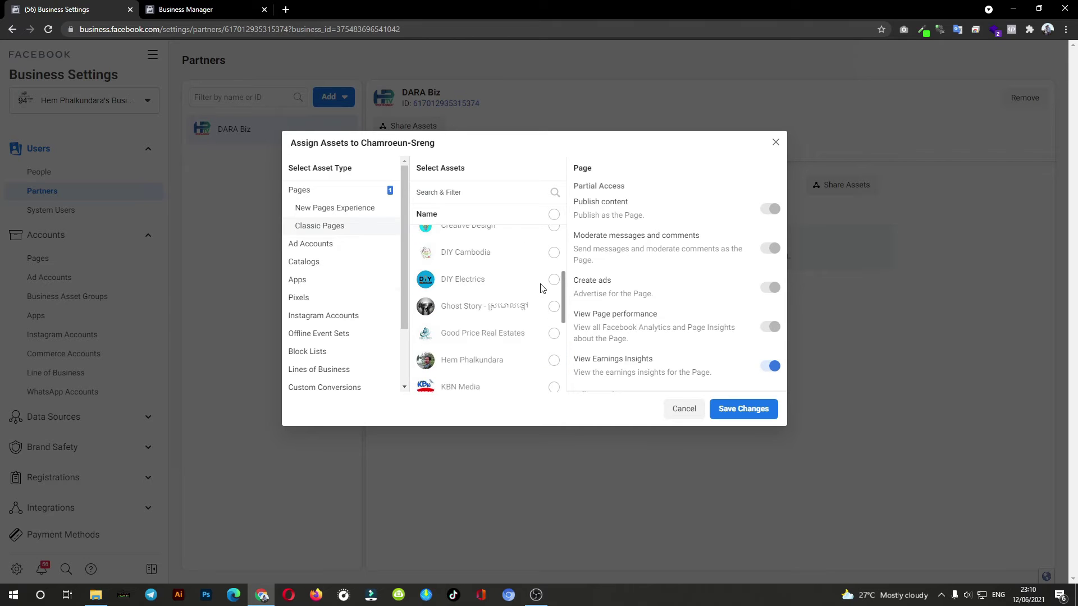
pyautogui.scroll(1, 542, 288)
pyautogui.scroll(1, 541, 286)
pyautogui.scroll(1, 542, 285)
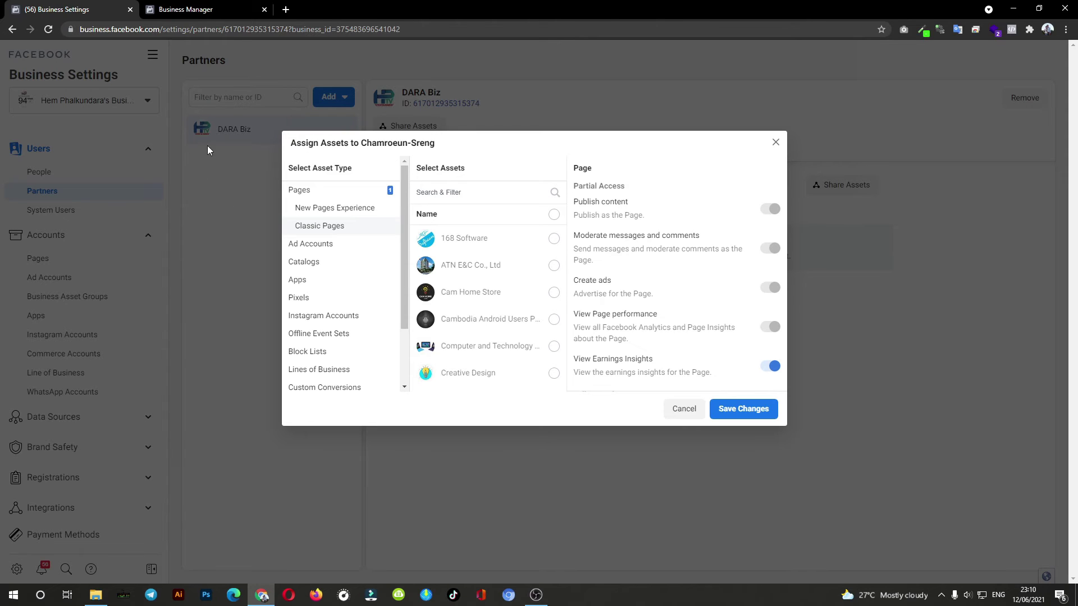
pyautogui.scroll(-1, 532, 296)
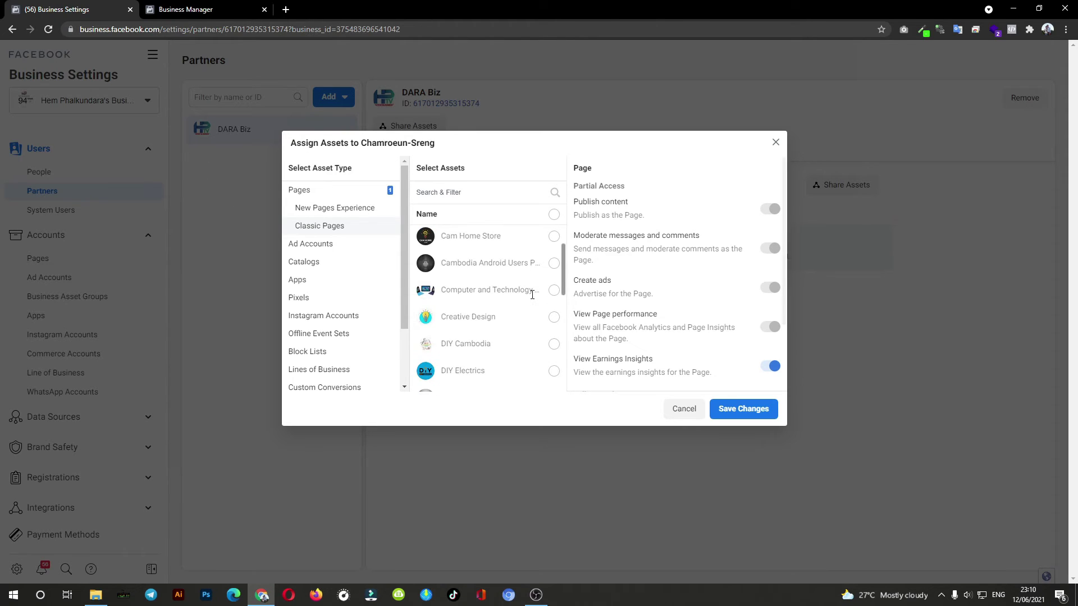
pyautogui.scroll(-1, 532, 297)
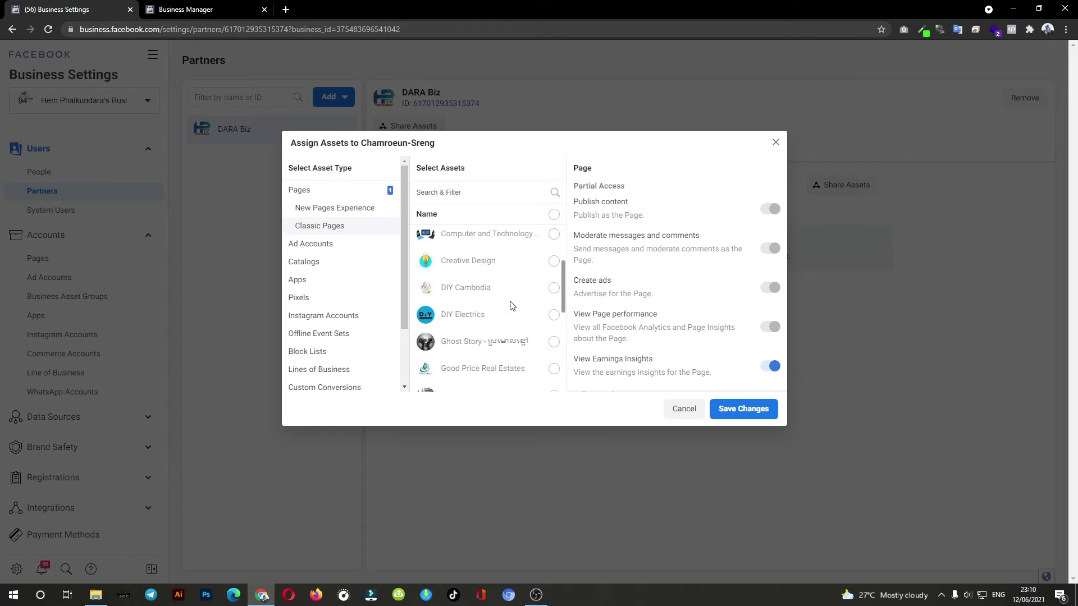
pyautogui.click(743, 409)
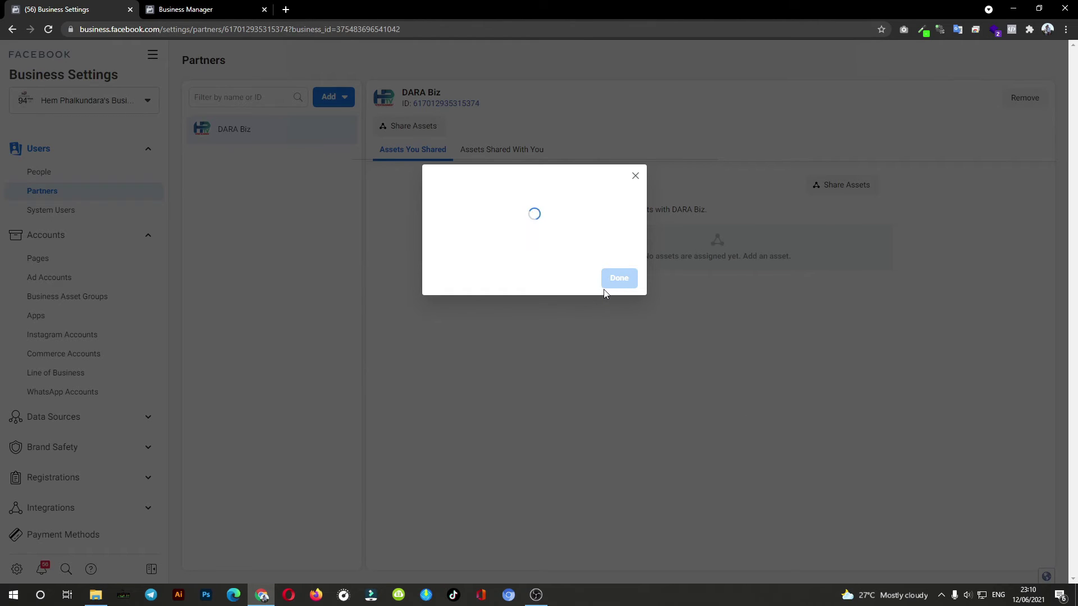
pyautogui.click(619, 277)
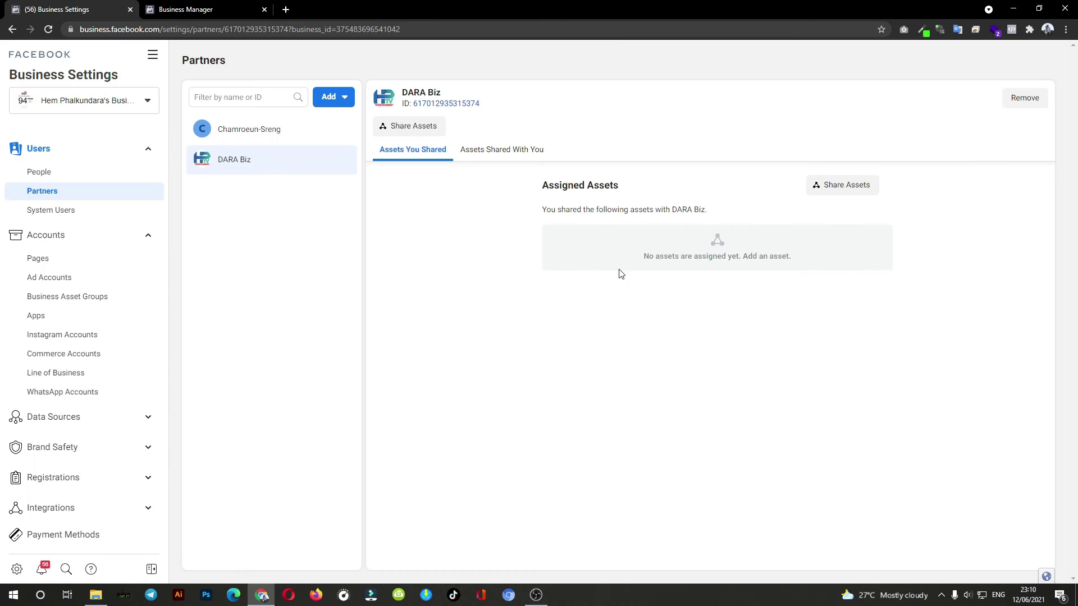
pyautogui.click(265, 129)
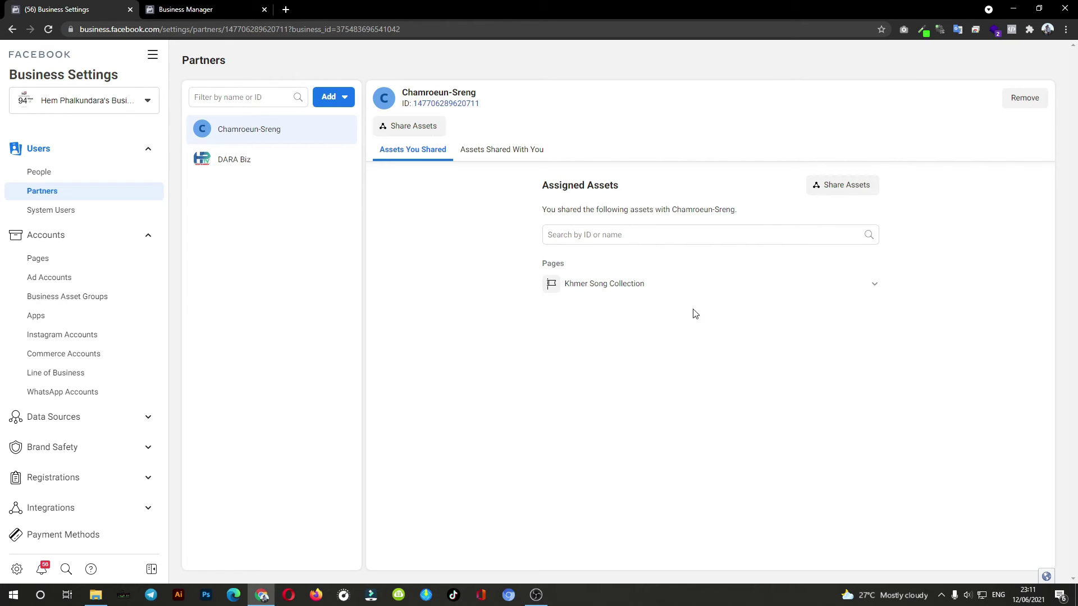
pyautogui.rightClick(728, 332)
# - Under Share Assets > Classic Pages, select the Khmer Free Vector page
pyautogui.click(850, 189)
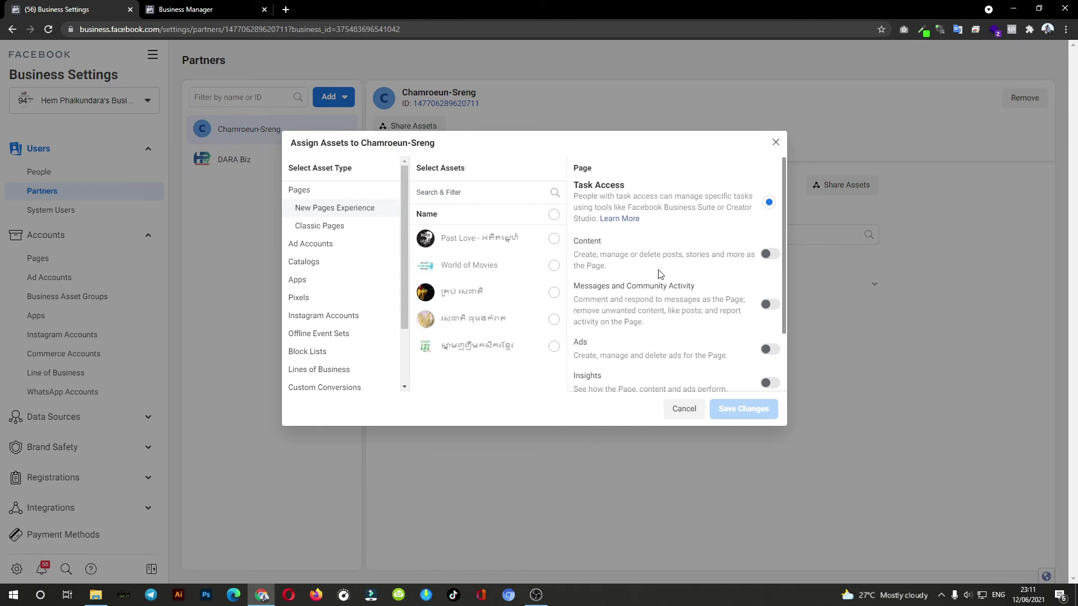
pyautogui.click(346, 227)
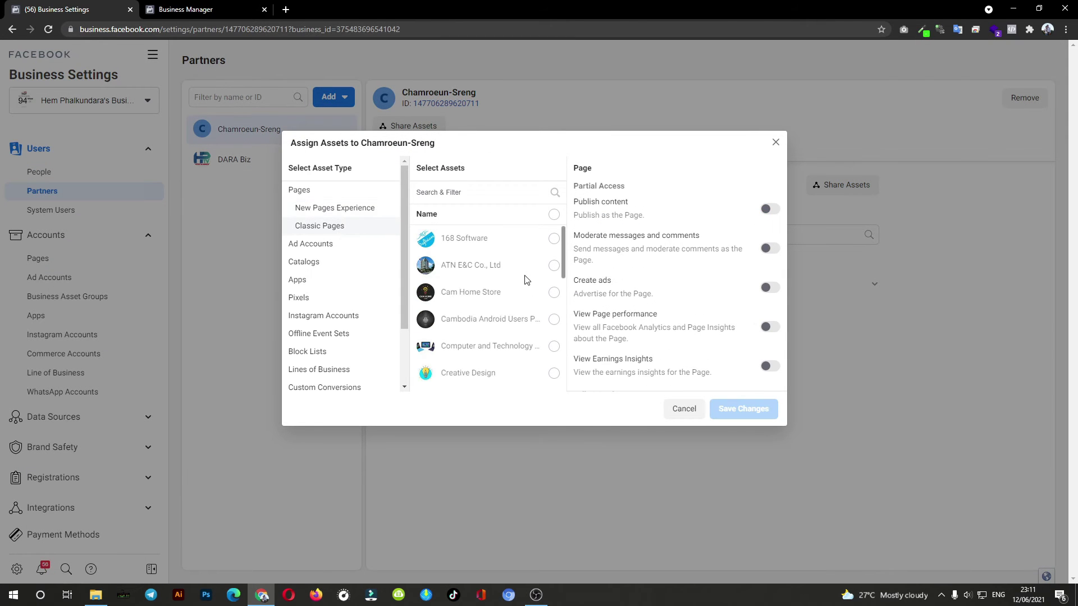
pyautogui.scroll(-1, 527, 279)
pyautogui.scroll(-1, 531, 295)
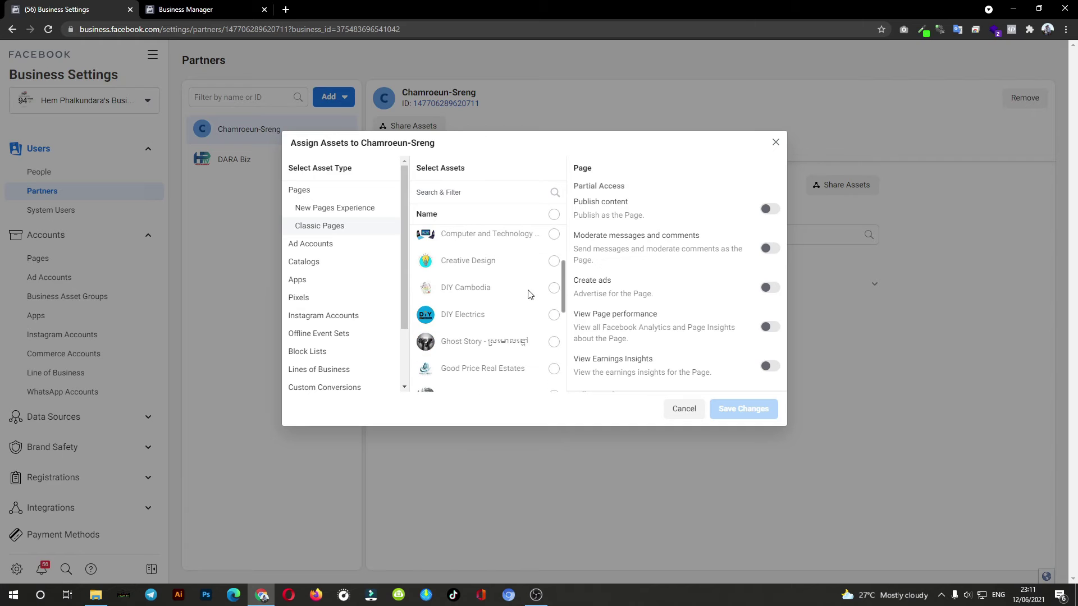
pyautogui.scroll(-1, 527, 291)
pyautogui.scroll(-1, 527, 291)
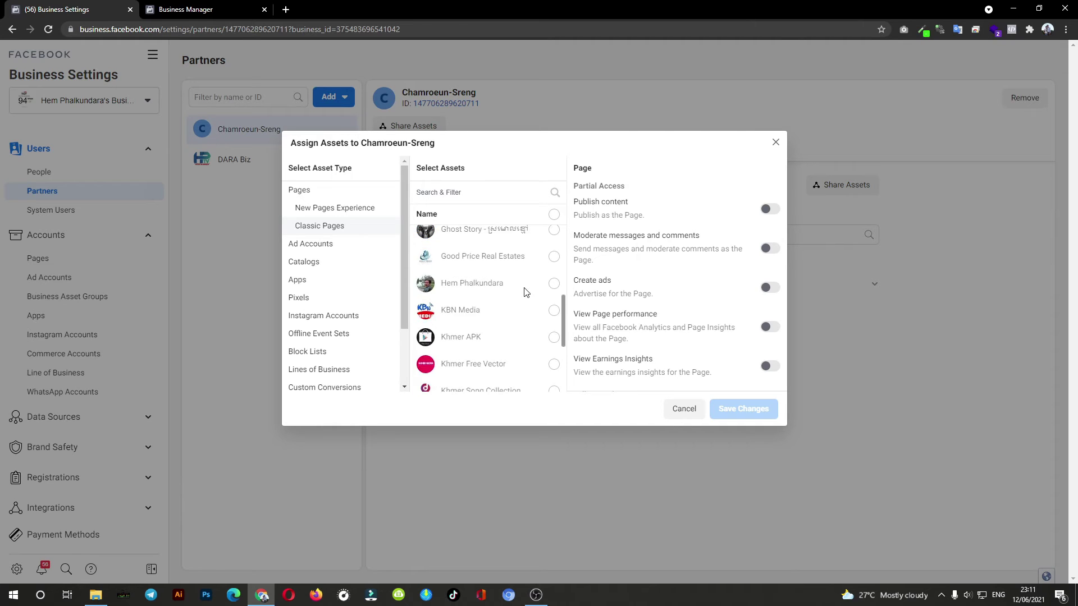
pyautogui.scroll(-1, 527, 292)
pyautogui.scroll(-1, 525, 292)
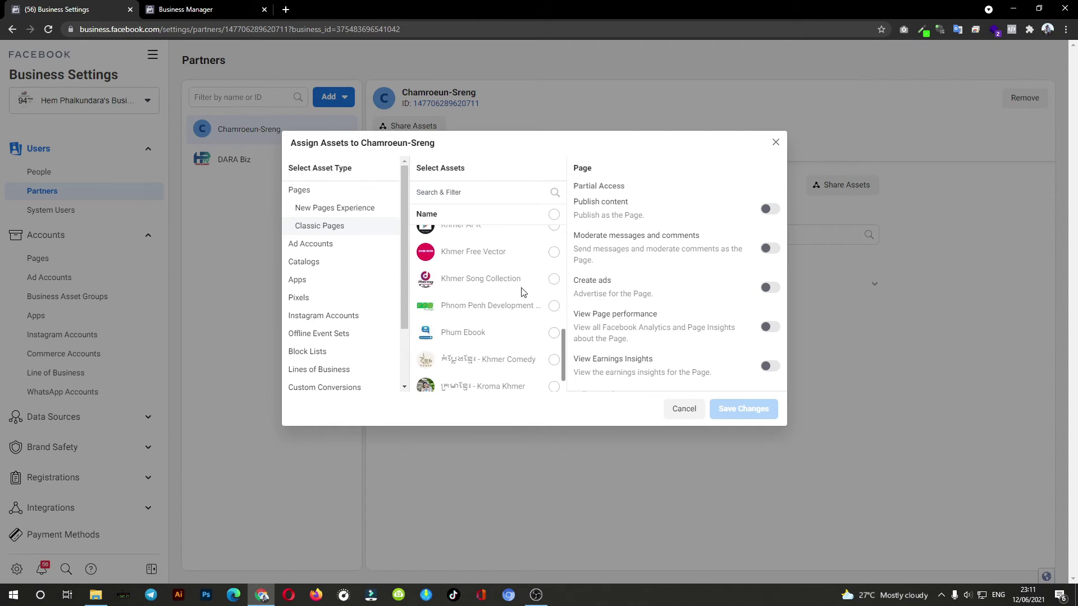
pyautogui.scroll(-1, 525, 291)
pyautogui.scroll(1, 556, 284)
pyautogui.click(554, 274)
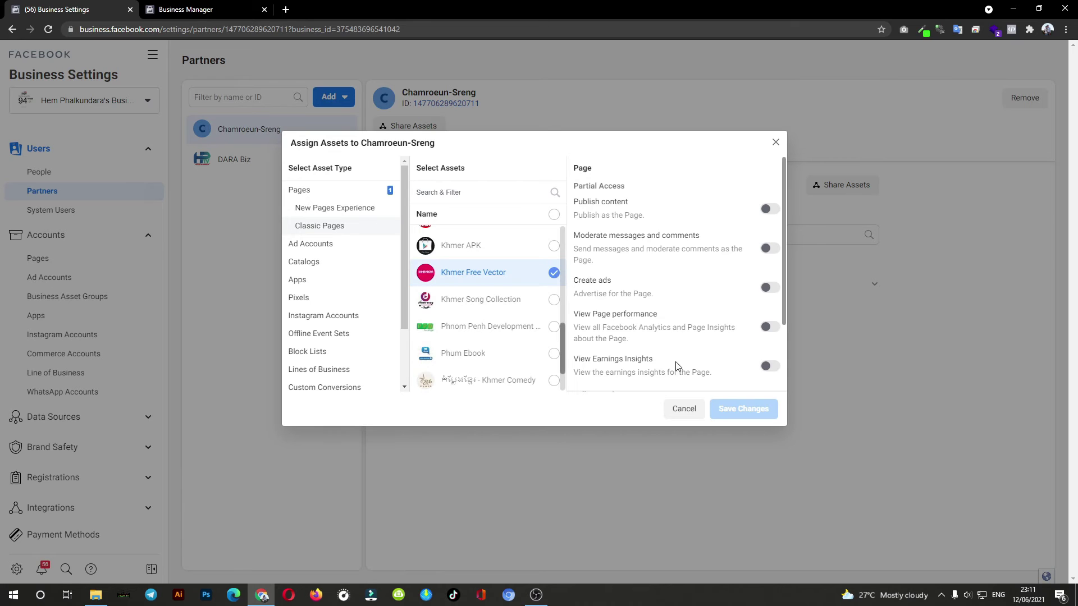
# - Grant Publish content, View Earnings Insights and Manage Page, then save the changes
pyautogui.click(770, 209)
pyautogui.scroll(-2, 769, 252)
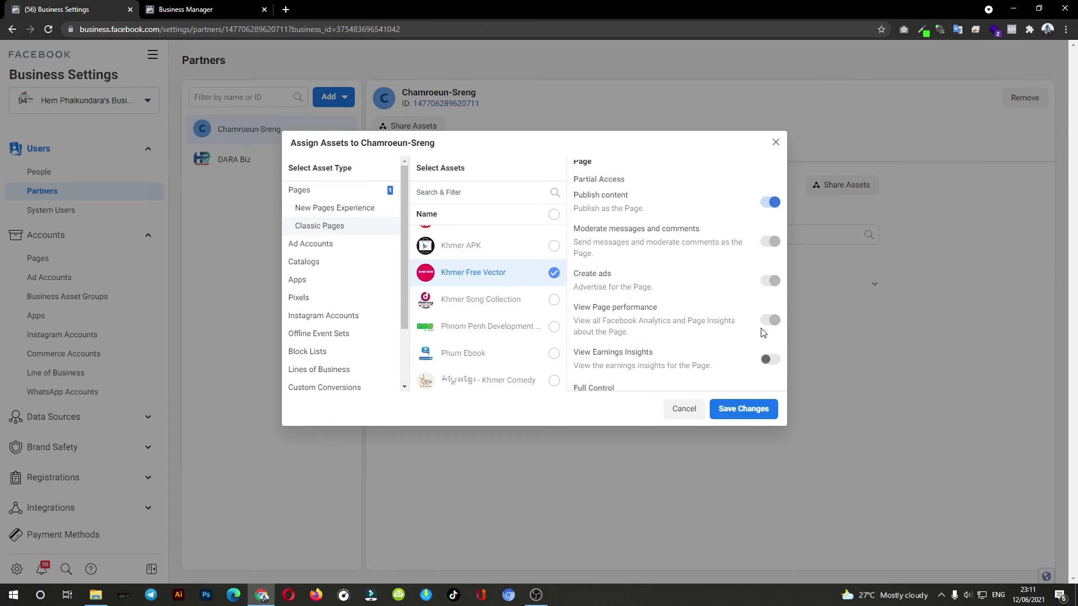
pyautogui.click(770, 272)
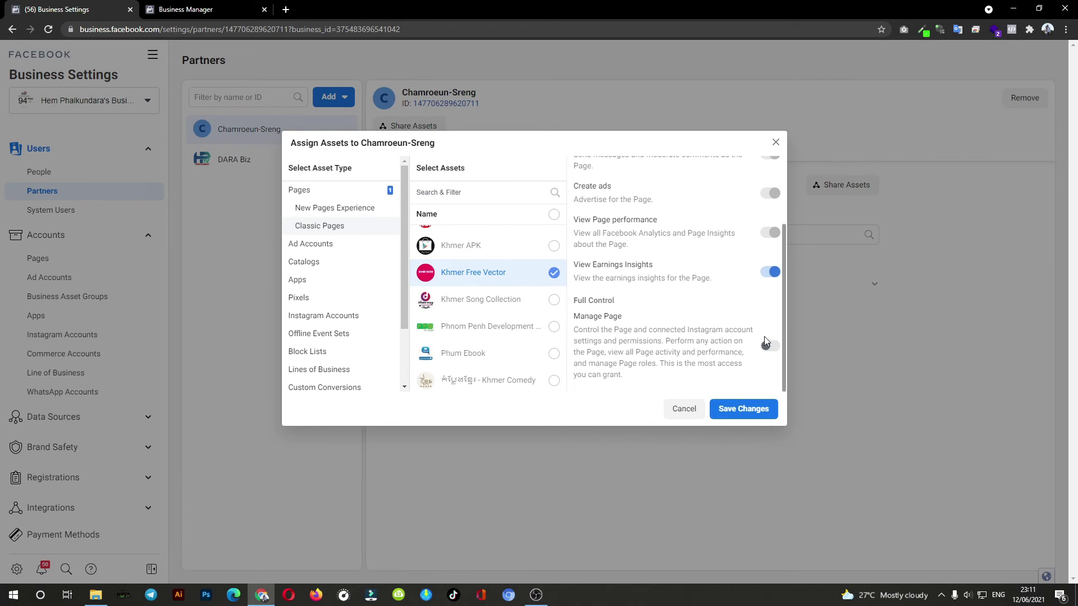
pyautogui.click(769, 346)
pyautogui.click(747, 409)
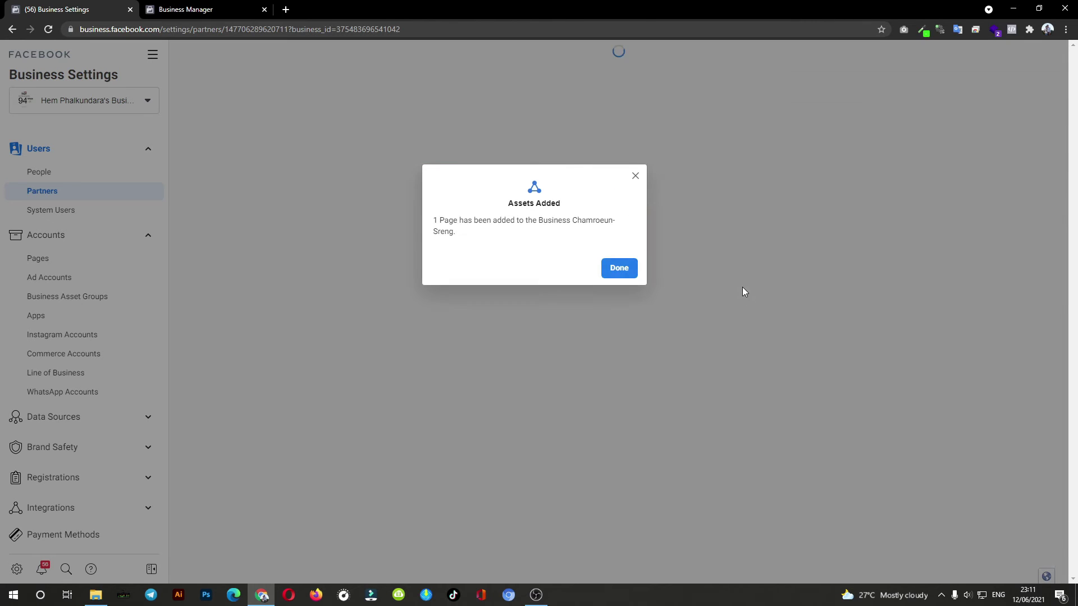
# - Dismiss the confirmation, switch to DARA Biz, and show its Partners list
pyautogui.click(620, 269)
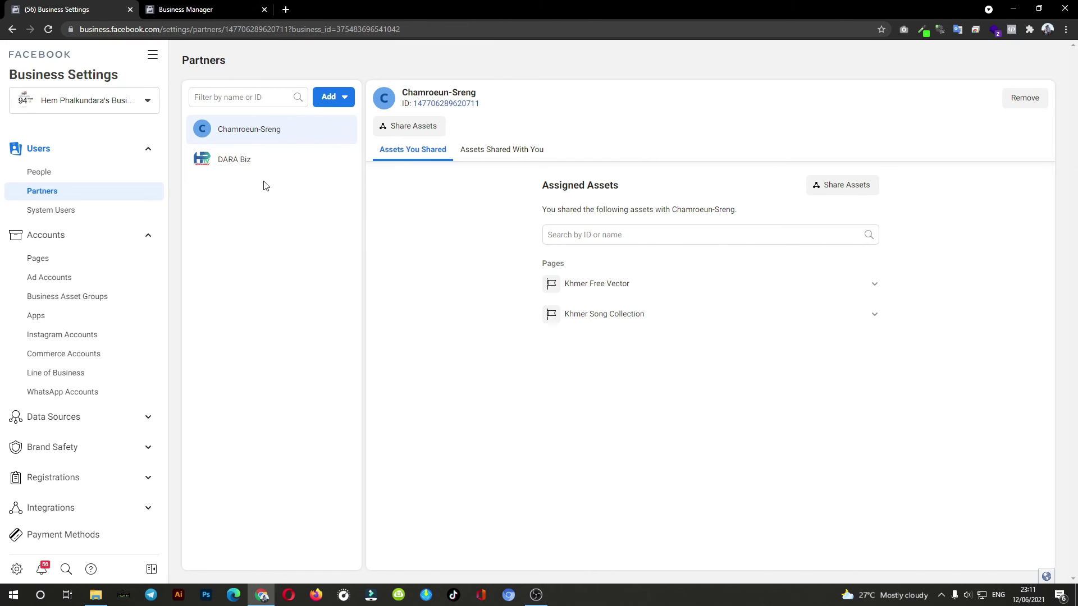
pyautogui.click(268, 166)
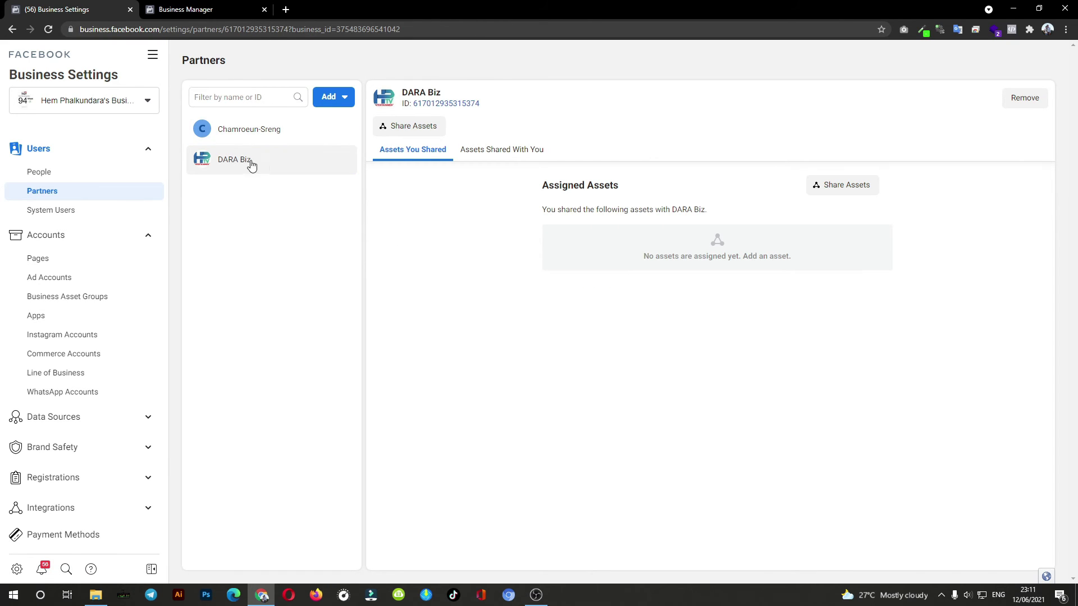
pyautogui.click(132, 101)
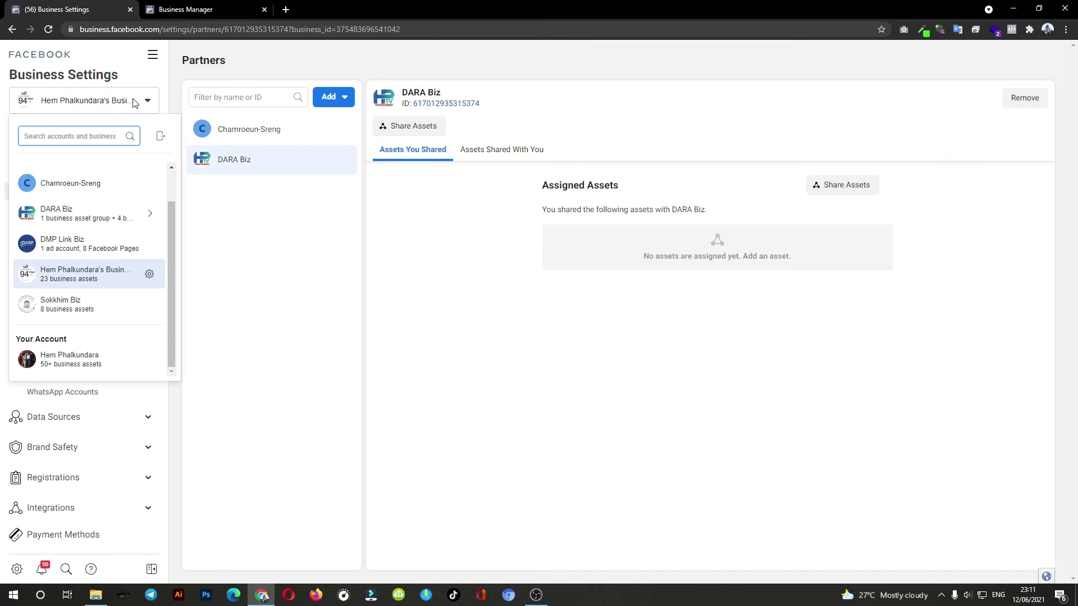
pyautogui.click(279, 161)
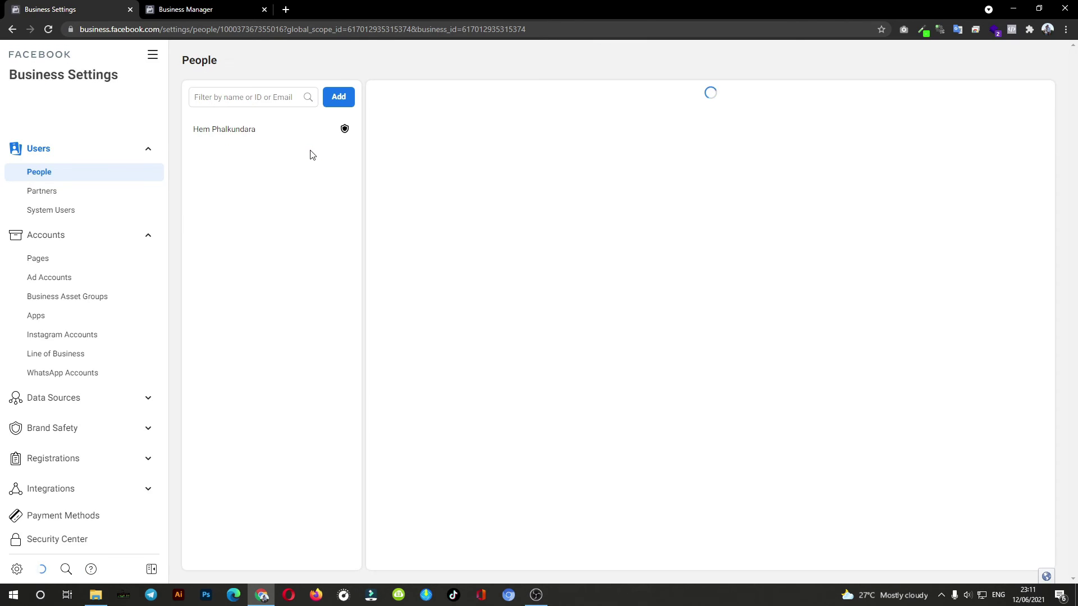
pyautogui.click(63, 197)
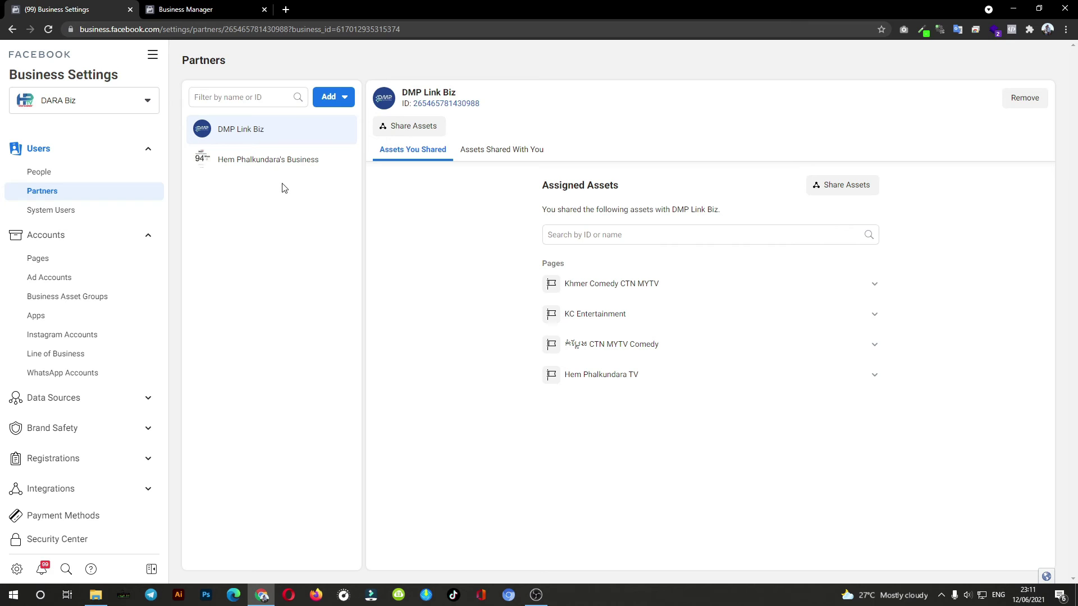
# - Add a partner to DARA Biz by pasting the Partner Business ID
pyautogui.click(330, 96)
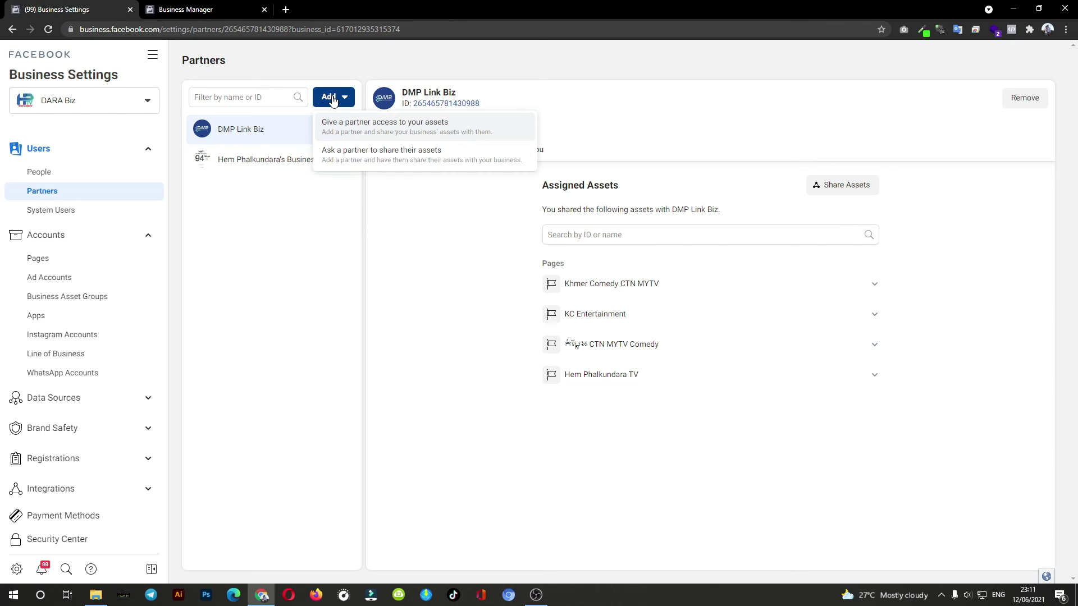
pyautogui.click(351, 126)
pyautogui.click(395, 294)
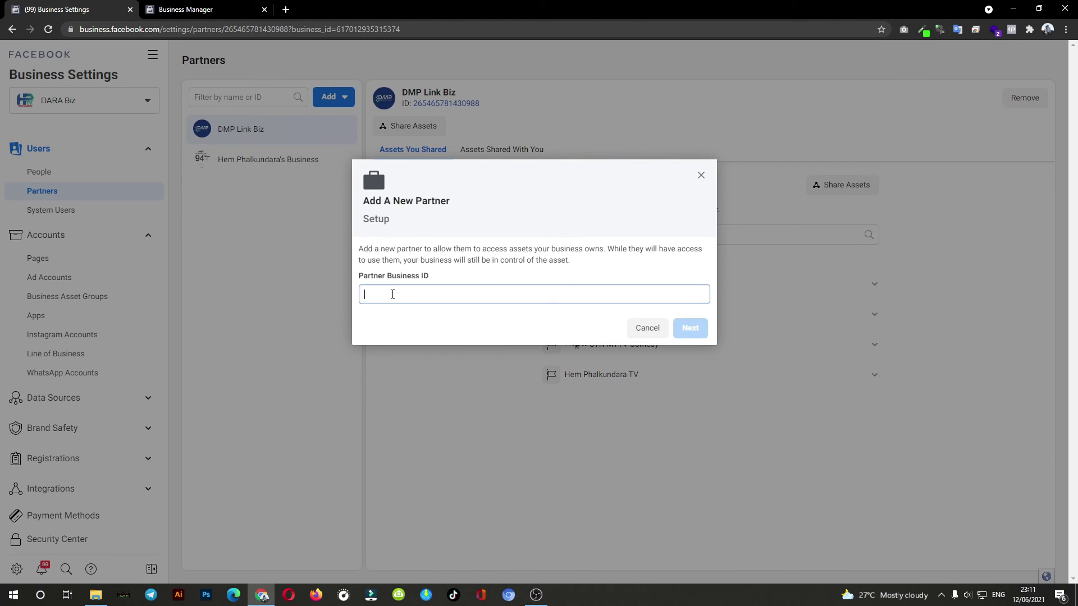
pyautogui.hotkey('ctrl', 'v')
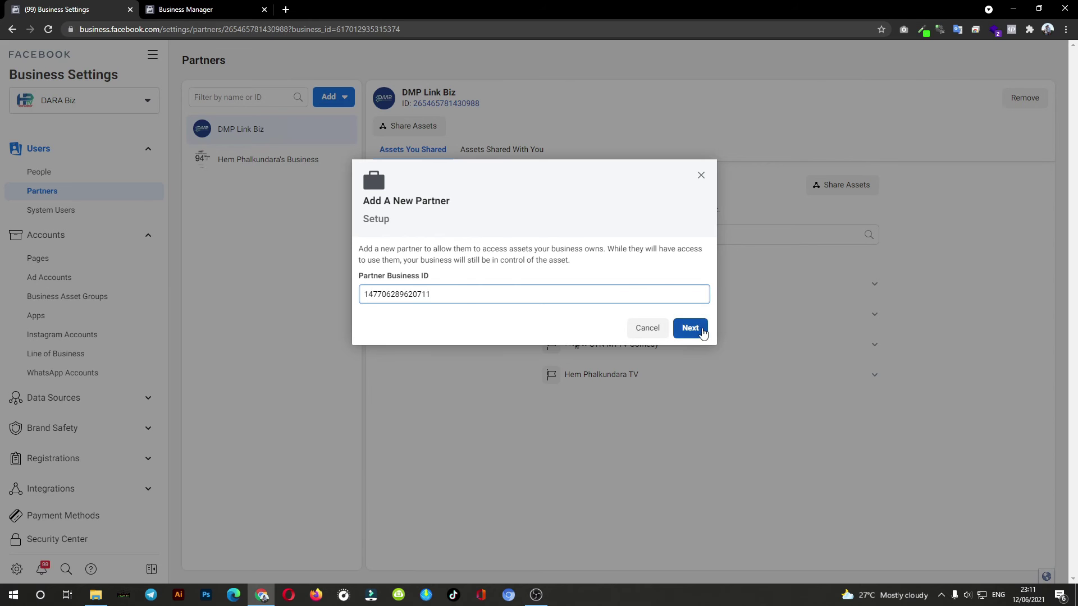
pyautogui.click(690, 328)
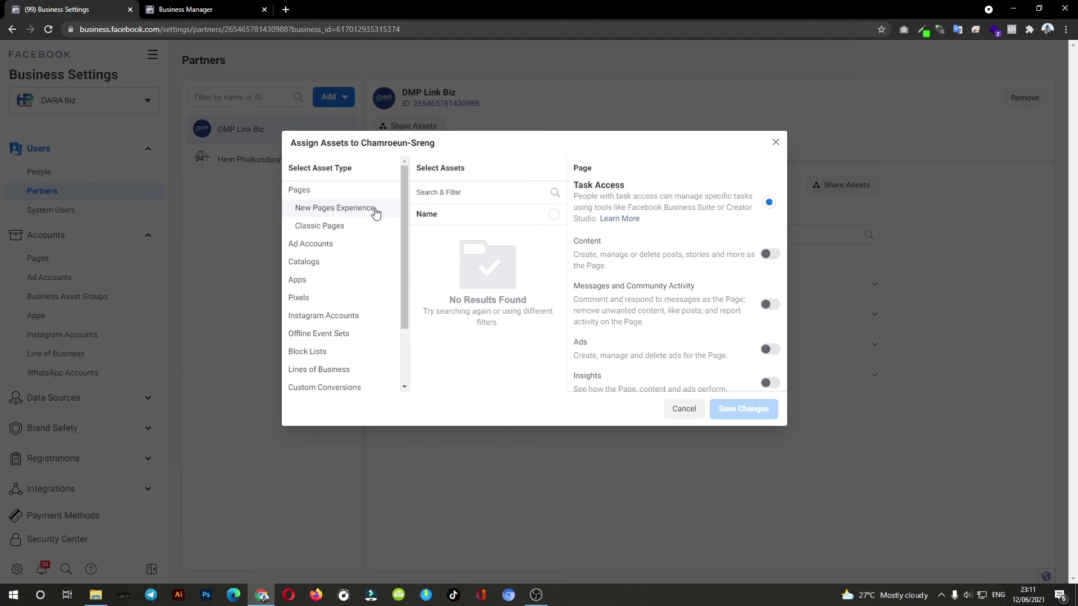
# - Select all Classic Pages and grant Publish content, View Earnings Insights and Manage Page
pyautogui.click(330, 228)
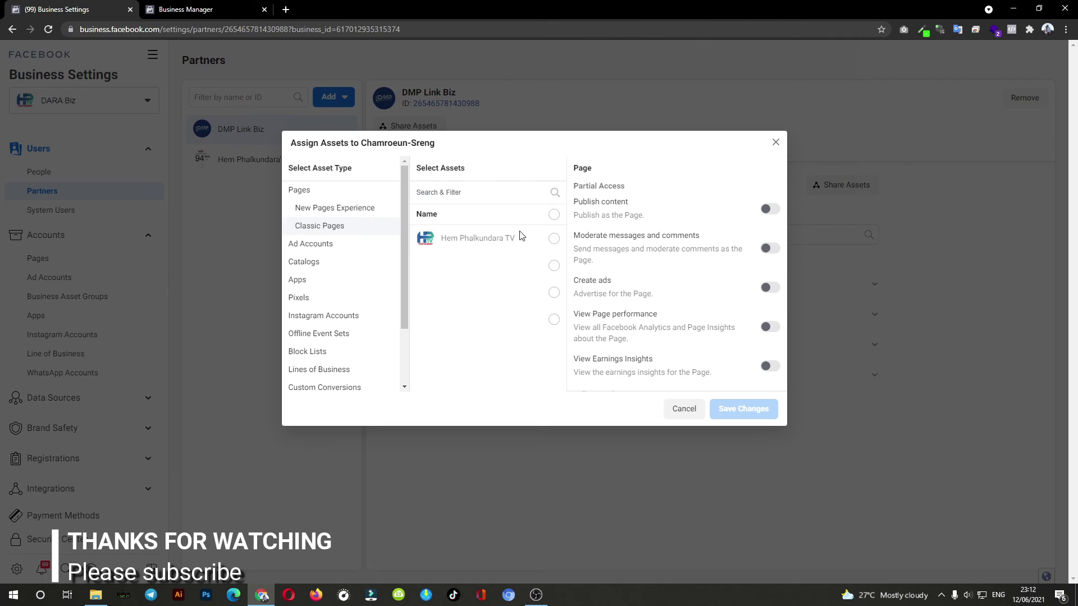
pyautogui.click(554, 215)
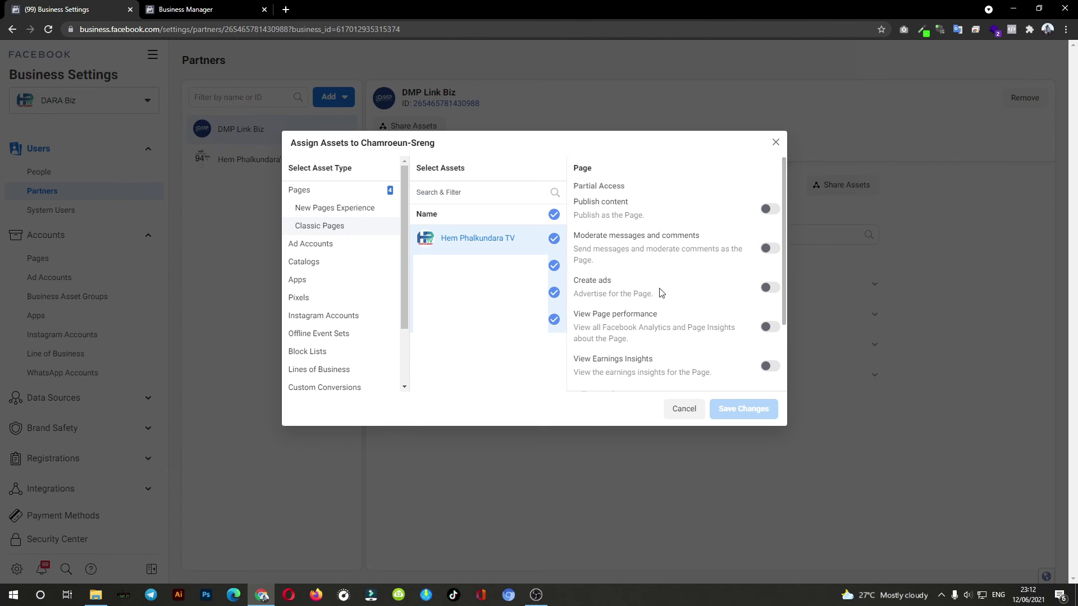
pyautogui.click(770, 209)
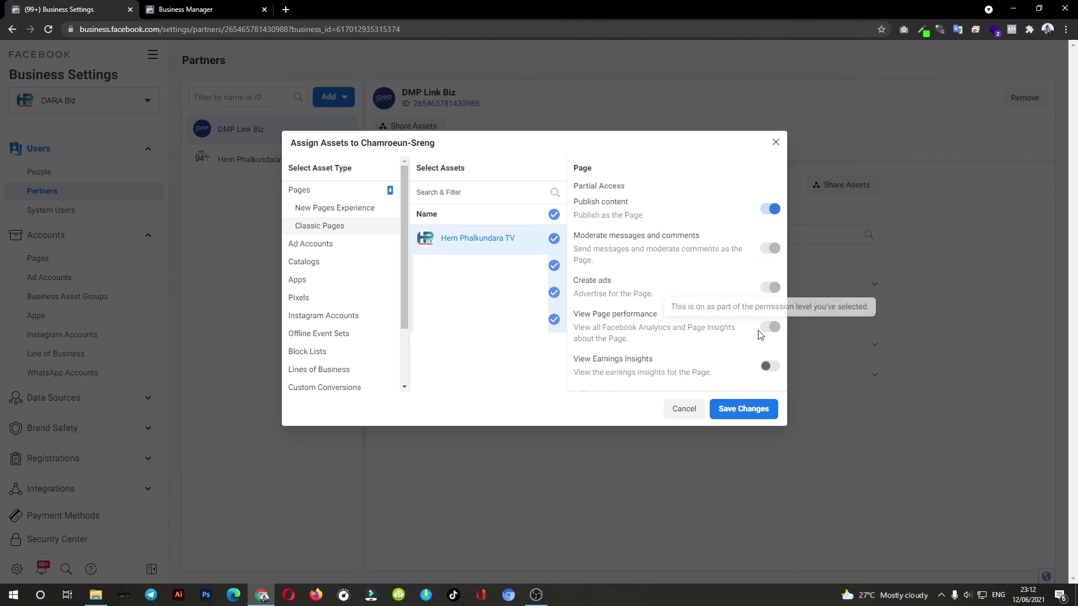
pyautogui.scroll(-1, 776, 269)
pyautogui.scroll(-2, 774, 275)
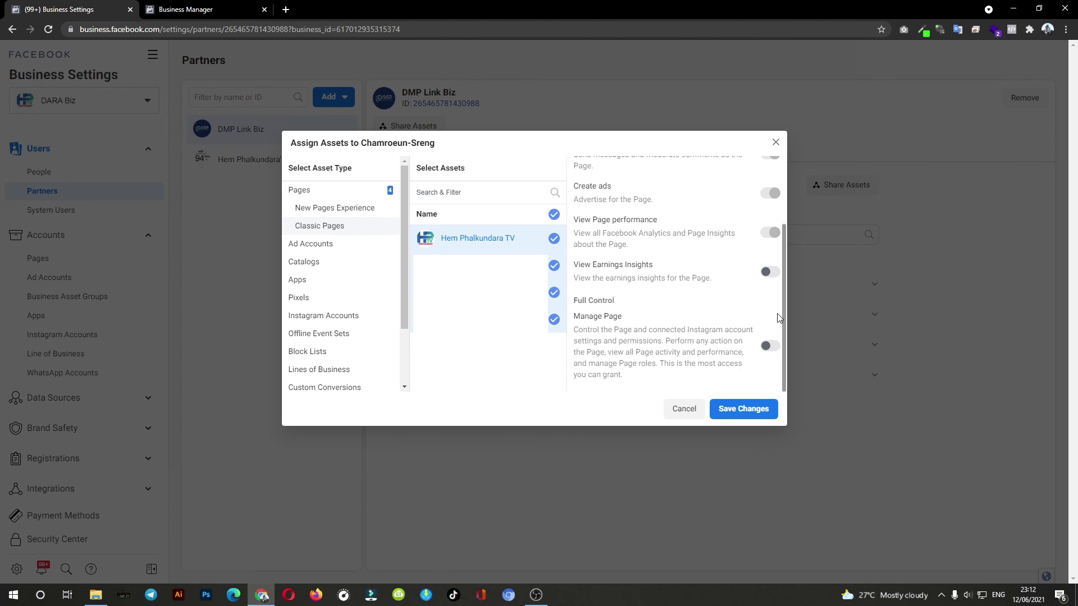
pyautogui.click(770, 274)
pyautogui.click(770, 350)
# - Save the partner's Page permissions and close the Assets Added confirmation
pyautogui.click(745, 411)
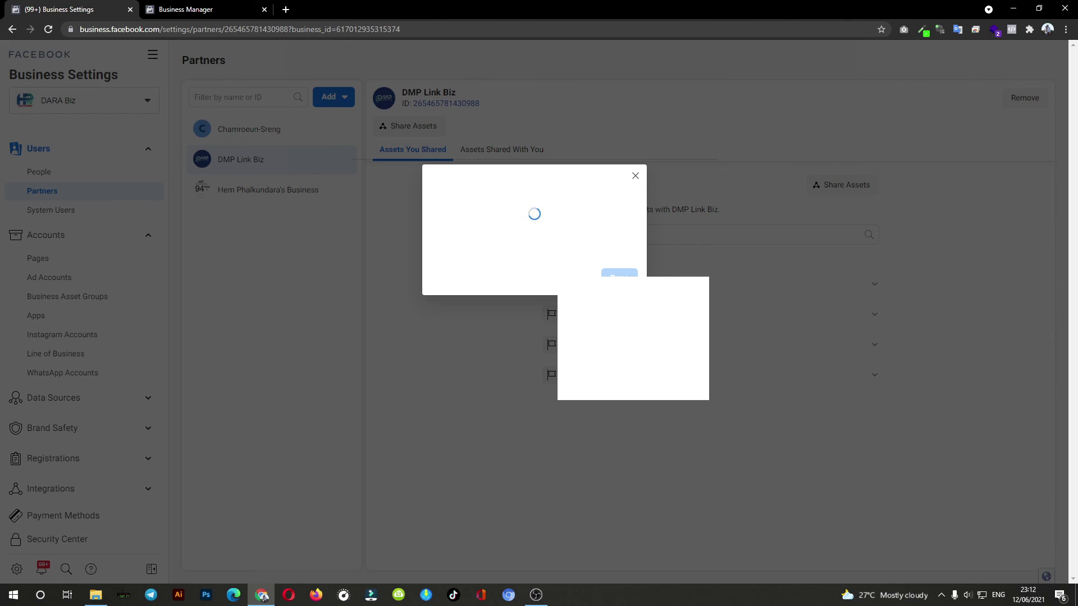
pyautogui.click(623, 271)
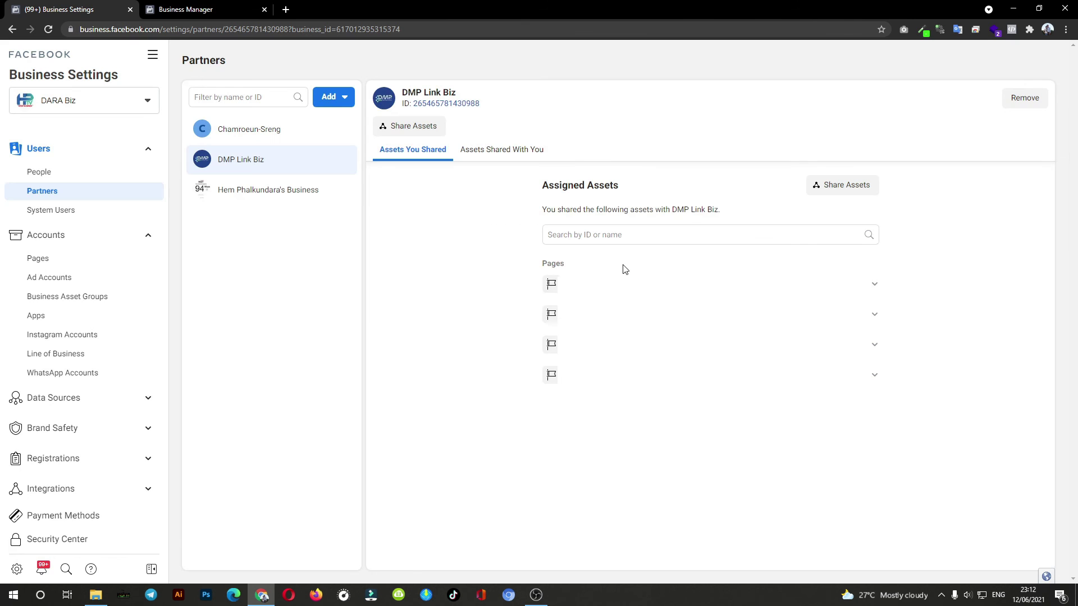